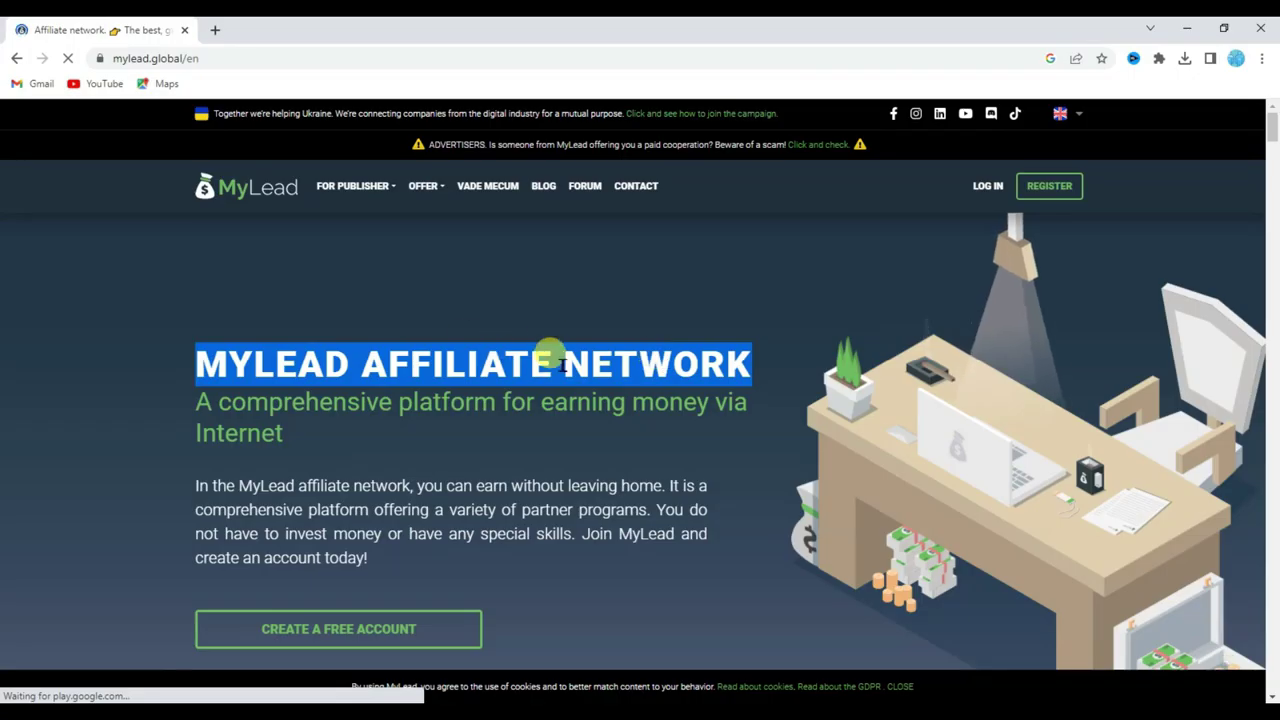
# Step: Look through the MyLead affiliate network home page, from the headline down to the press reviews and back up
pyautogui.click(576, 360)
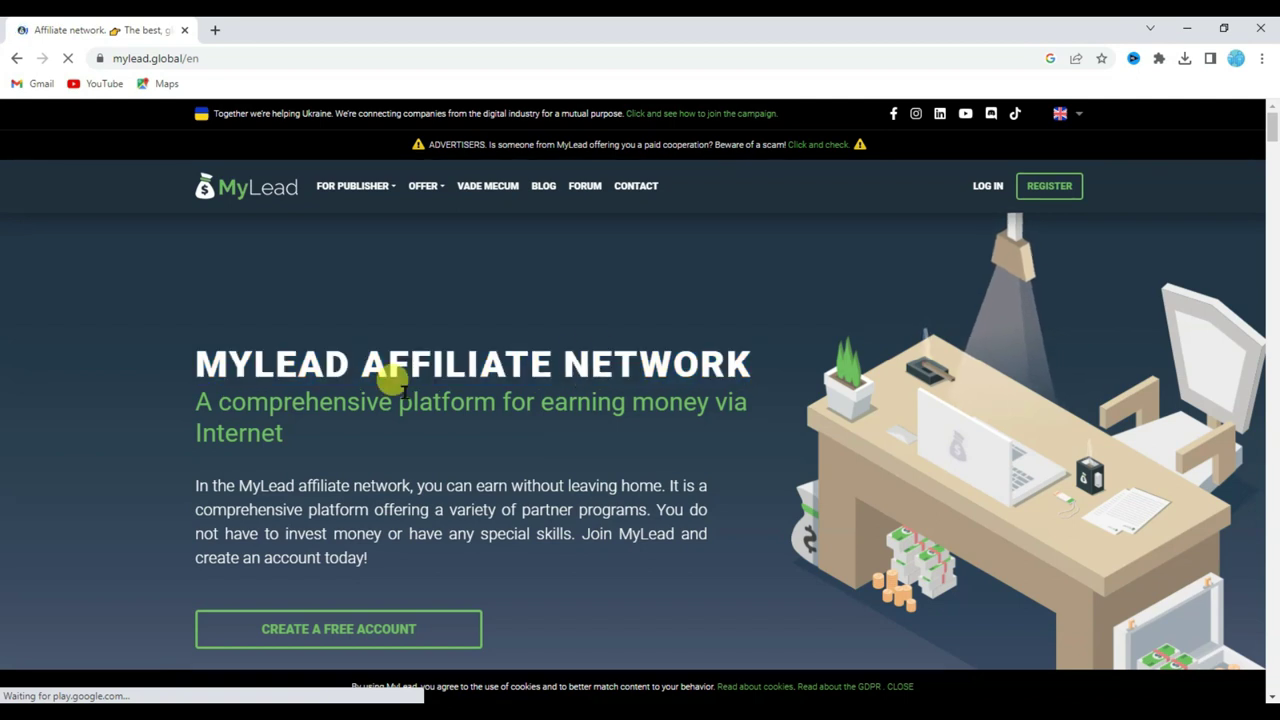
pyautogui.moveTo(197, 360); pyautogui.dragTo(717, 346)
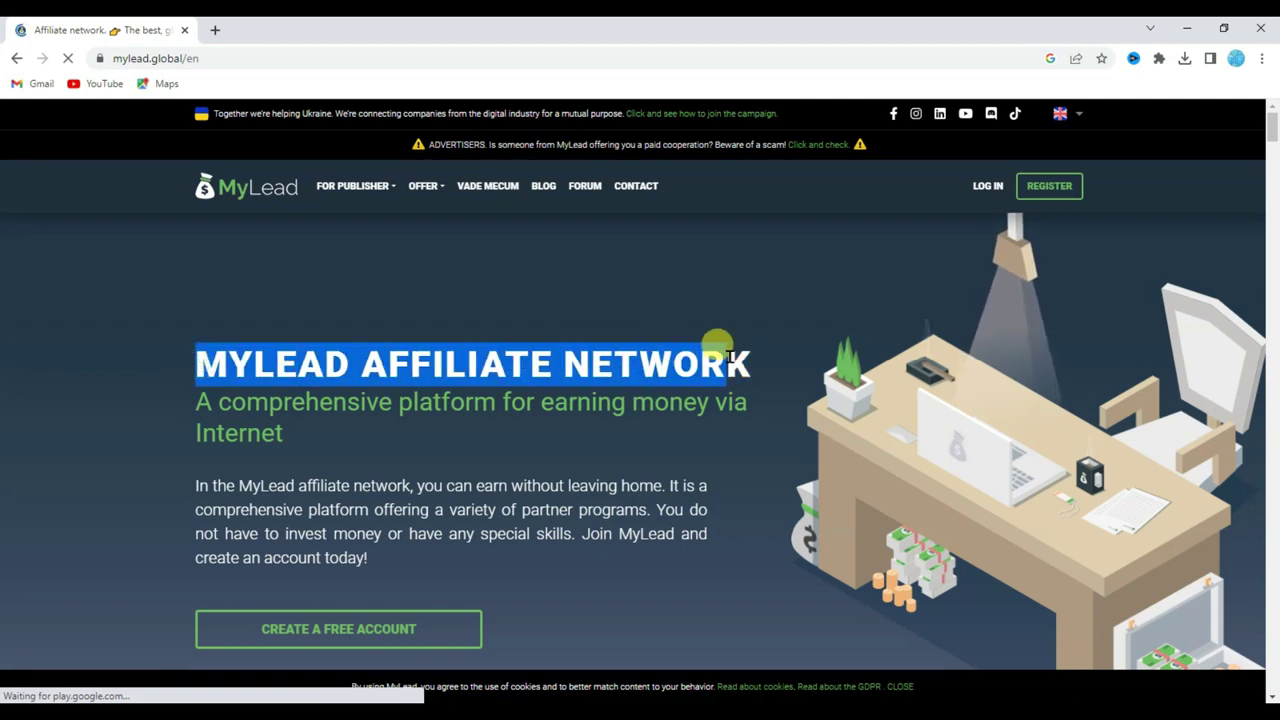
pyautogui.click(709, 346)
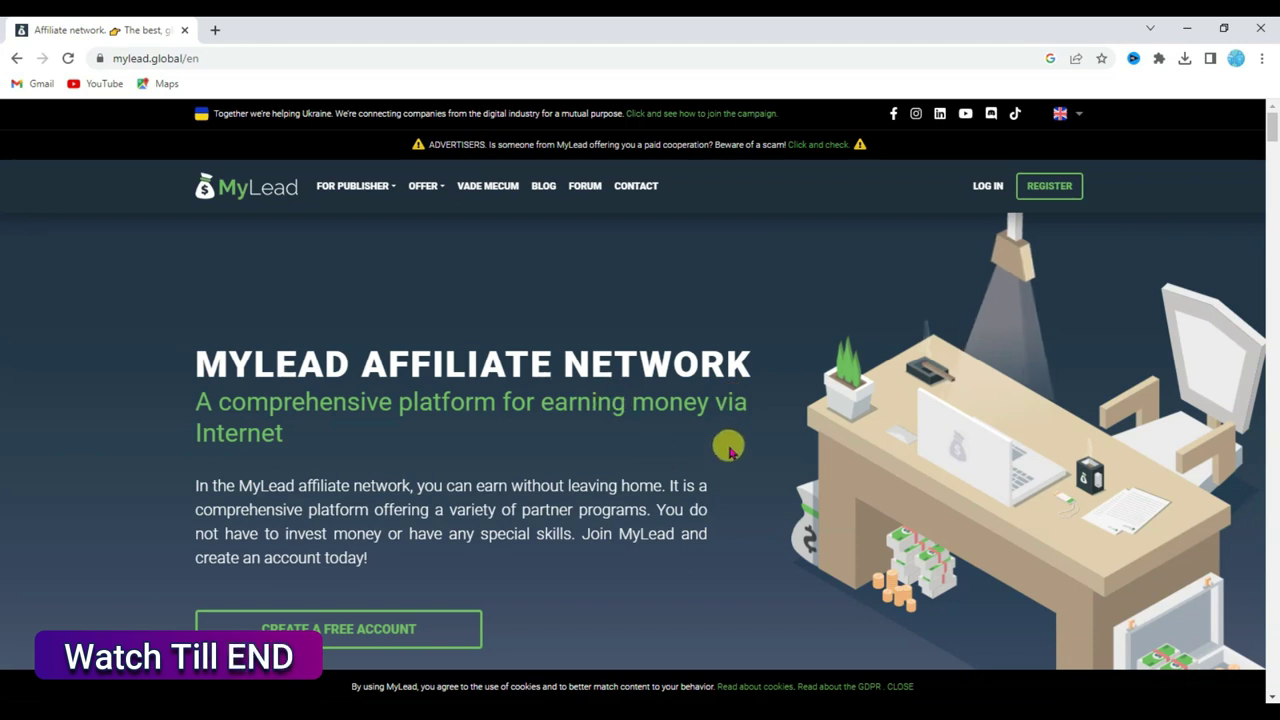
pyautogui.scroll(-3, 729, 425)
pyautogui.scroll(-8, 700, 334)
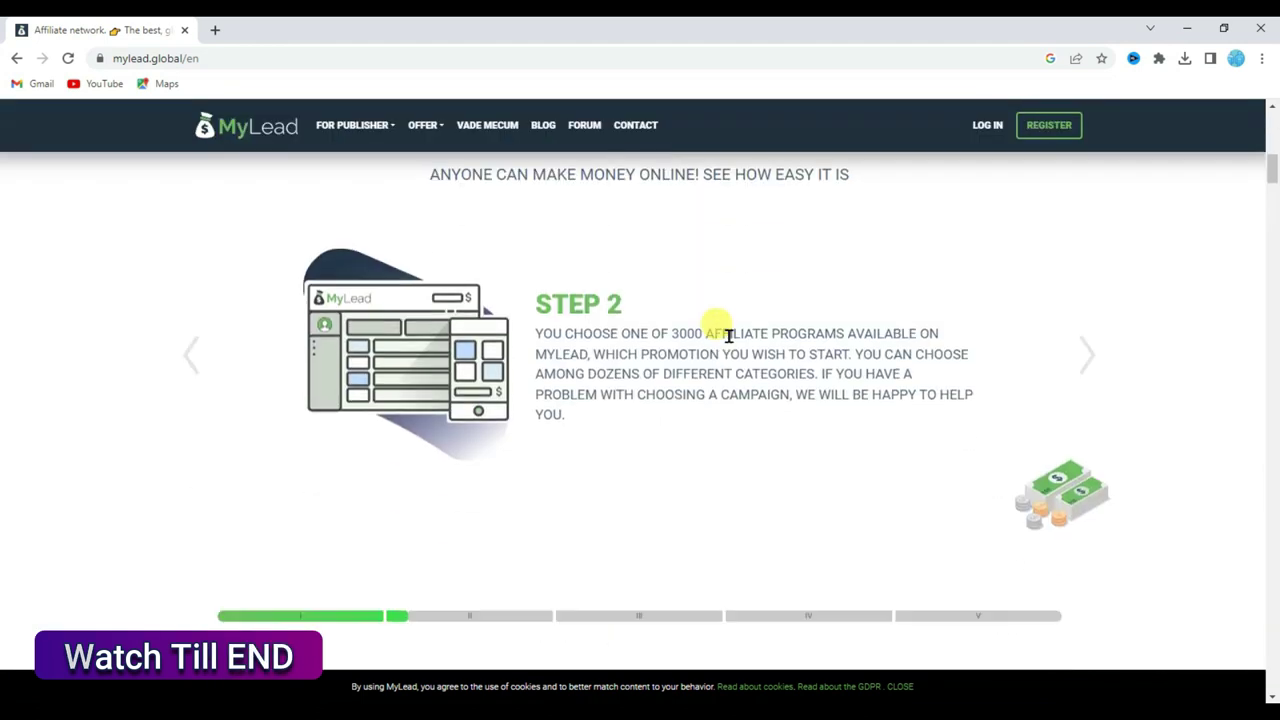
pyautogui.scroll(-4, 694, 331)
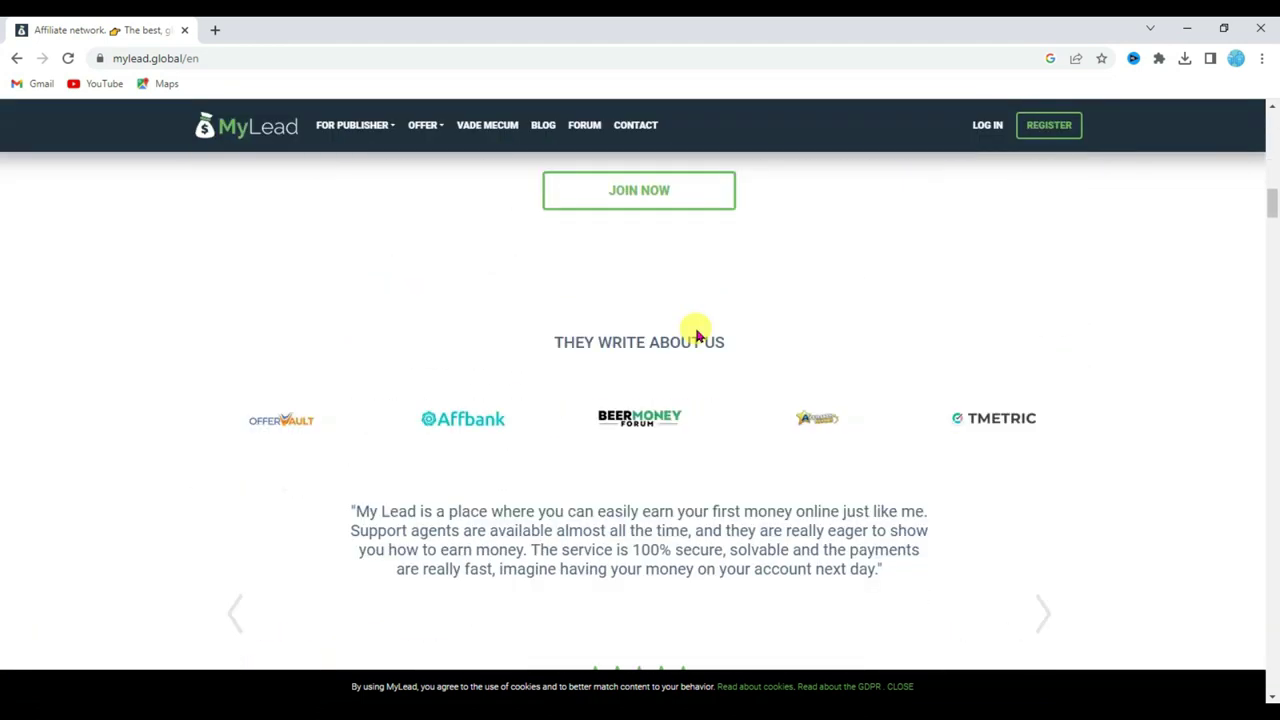
pyautogui.press('Home')
pyautogui.scroll(-1, 534, 328)
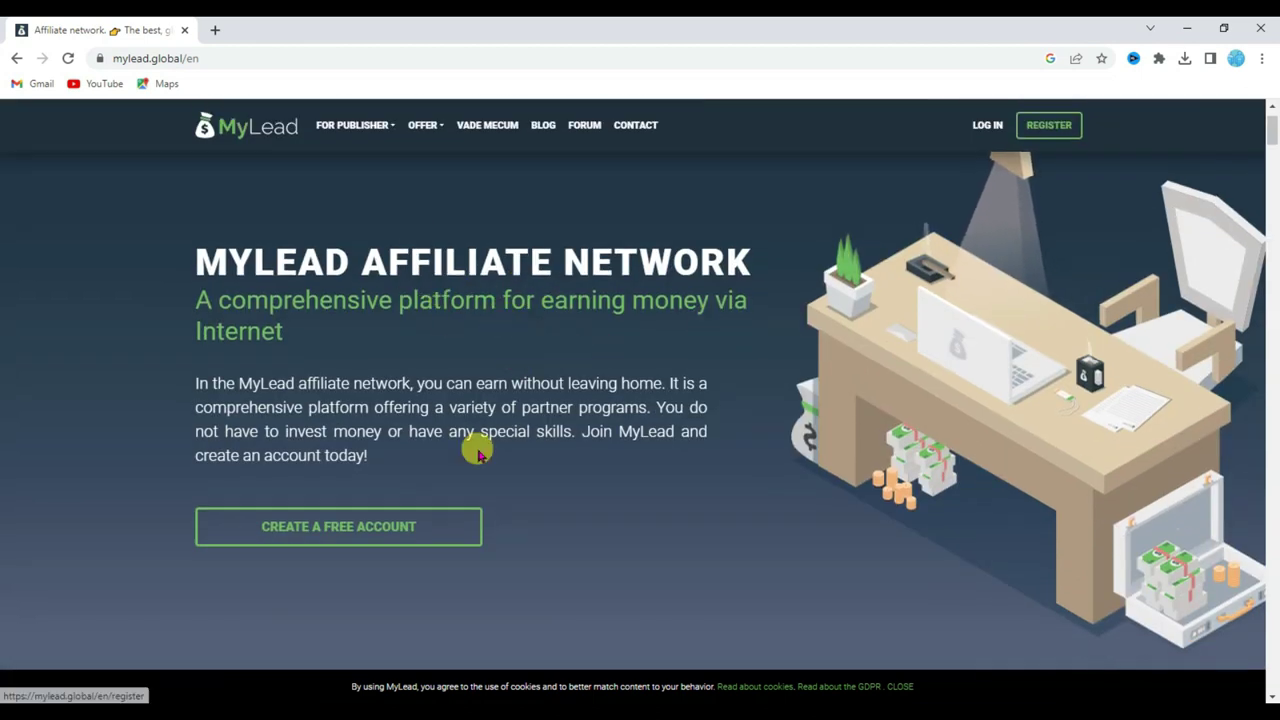
# Step: Open the free account registration page and review its login fields, consents and alternative sign-in options
pyautogui.click(414, 530)
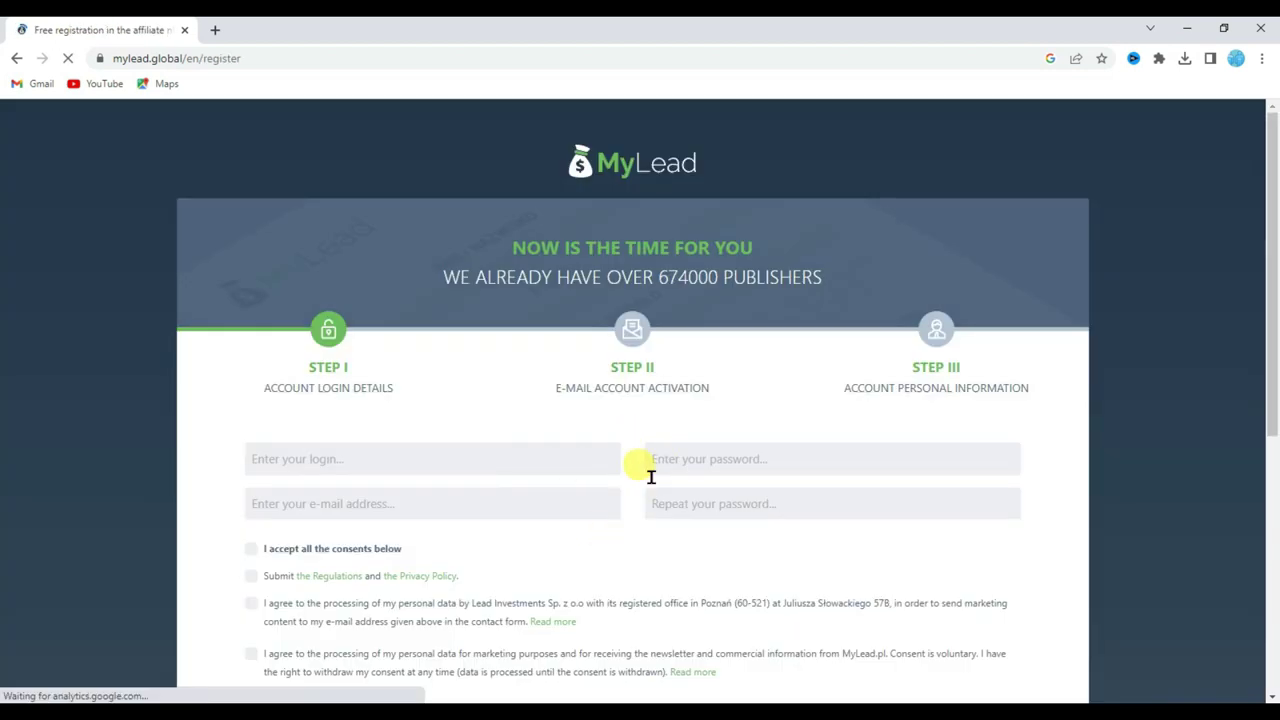
pyautogui.scroll(-3, 1053, 400)
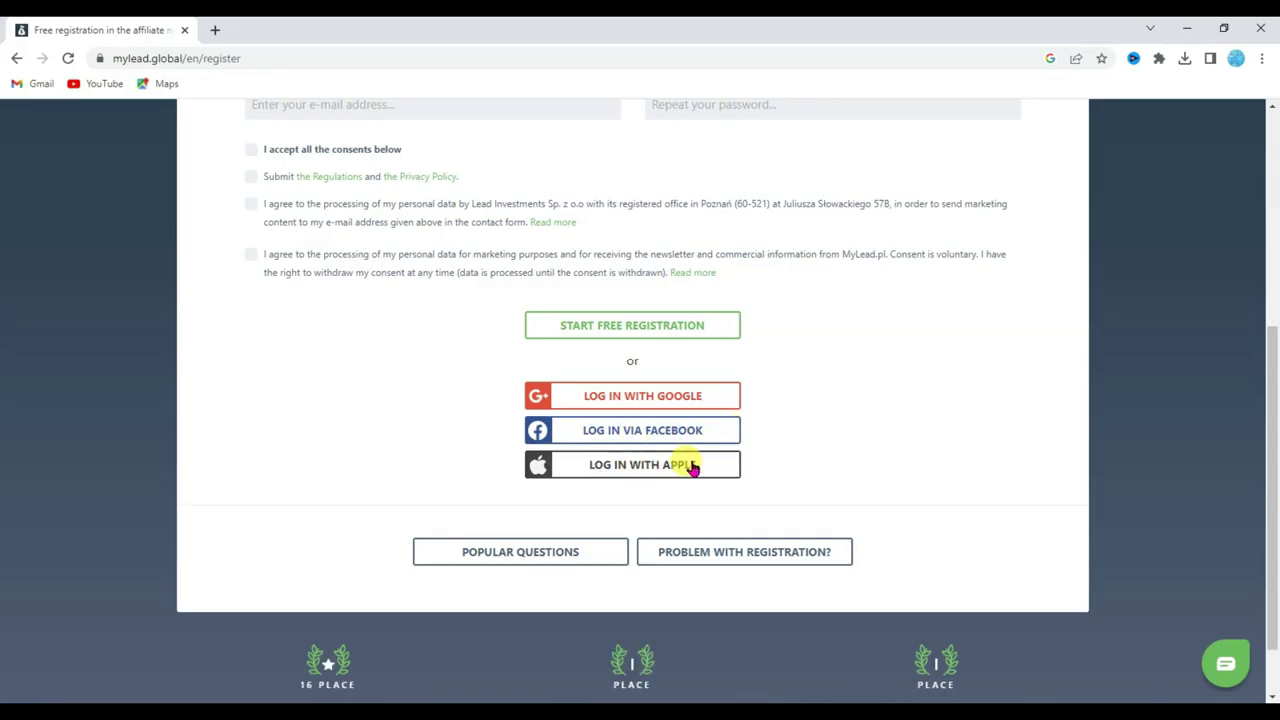
pyautogui.scroll(4, 785, 280)
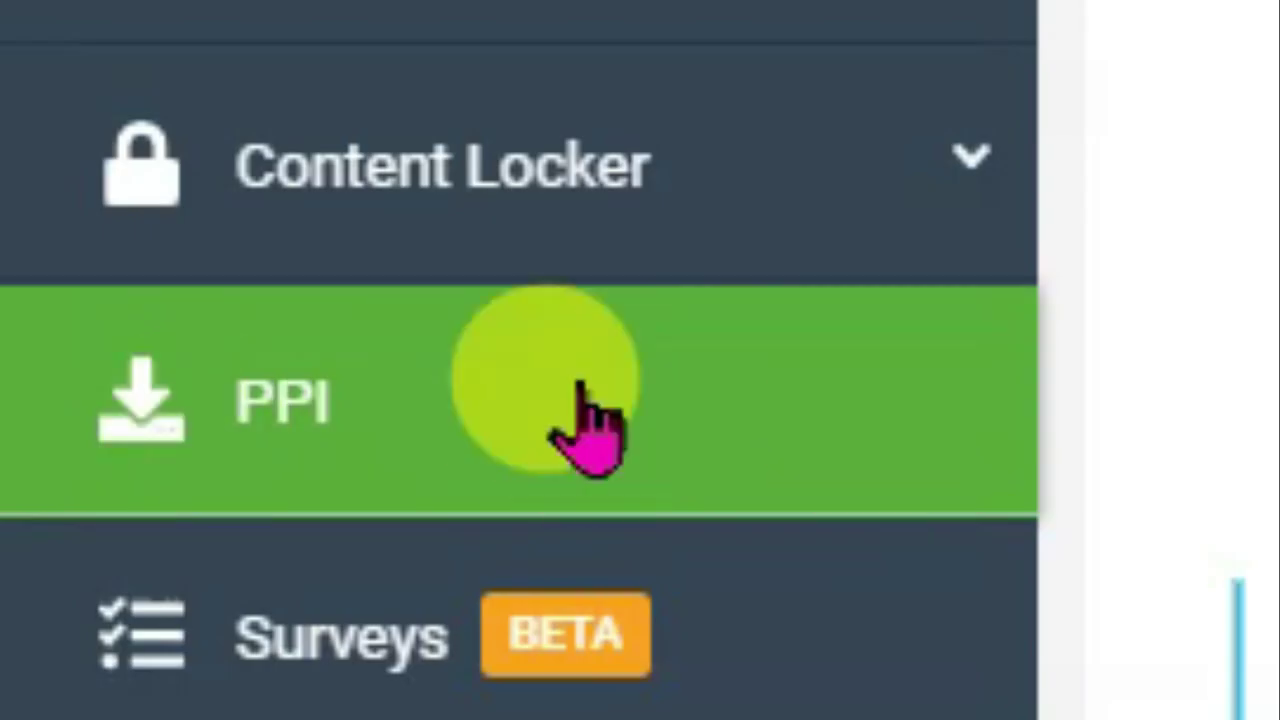
# Step: Open the PPI section and add a new PPI configuration named "Watch Full Pathaan Movie" with the filename "Pathaan"
pyautogui.click(414, 429)
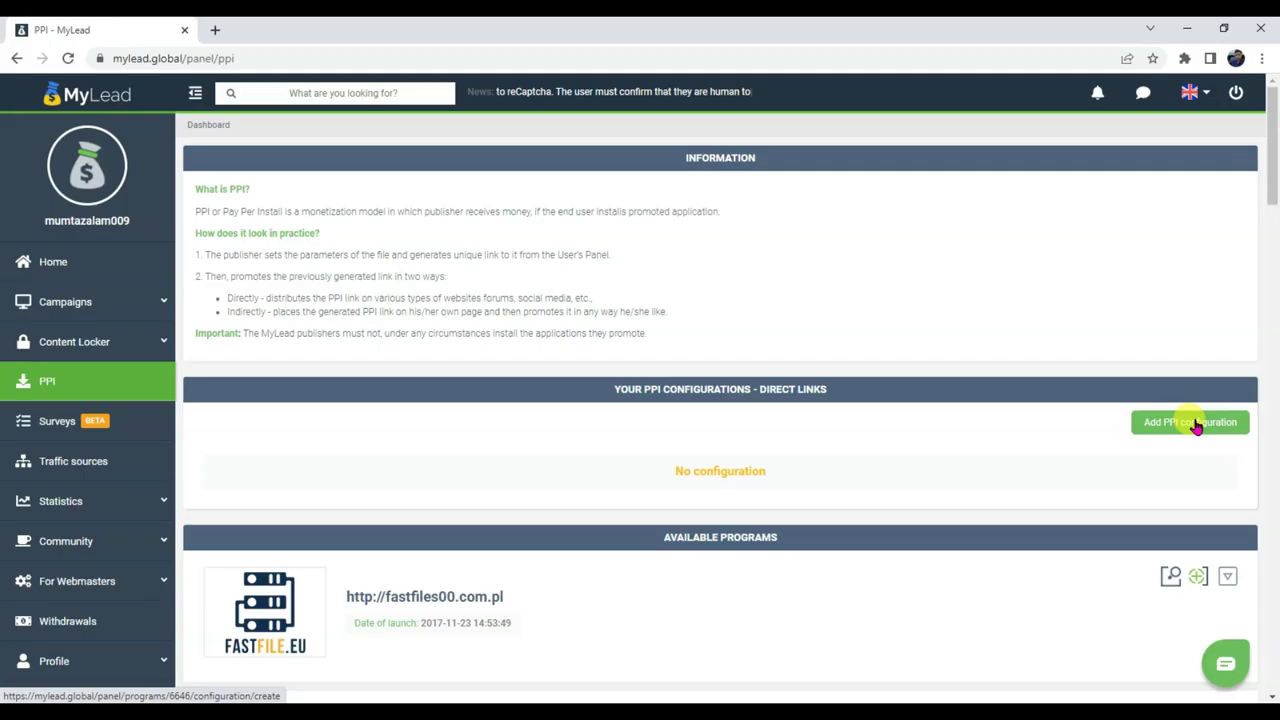
pyautogui.click(1062, 476)
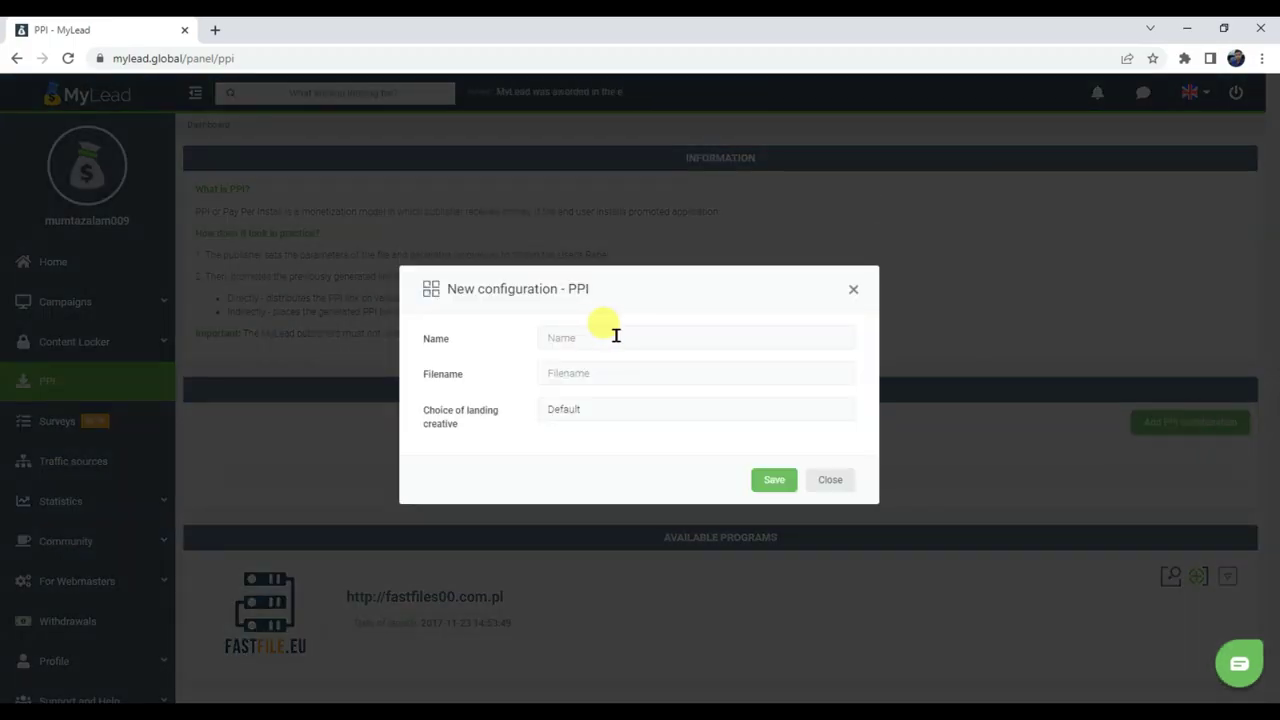
pyautogui.click(569, 336)
pyautogui.write('Watch Full P')
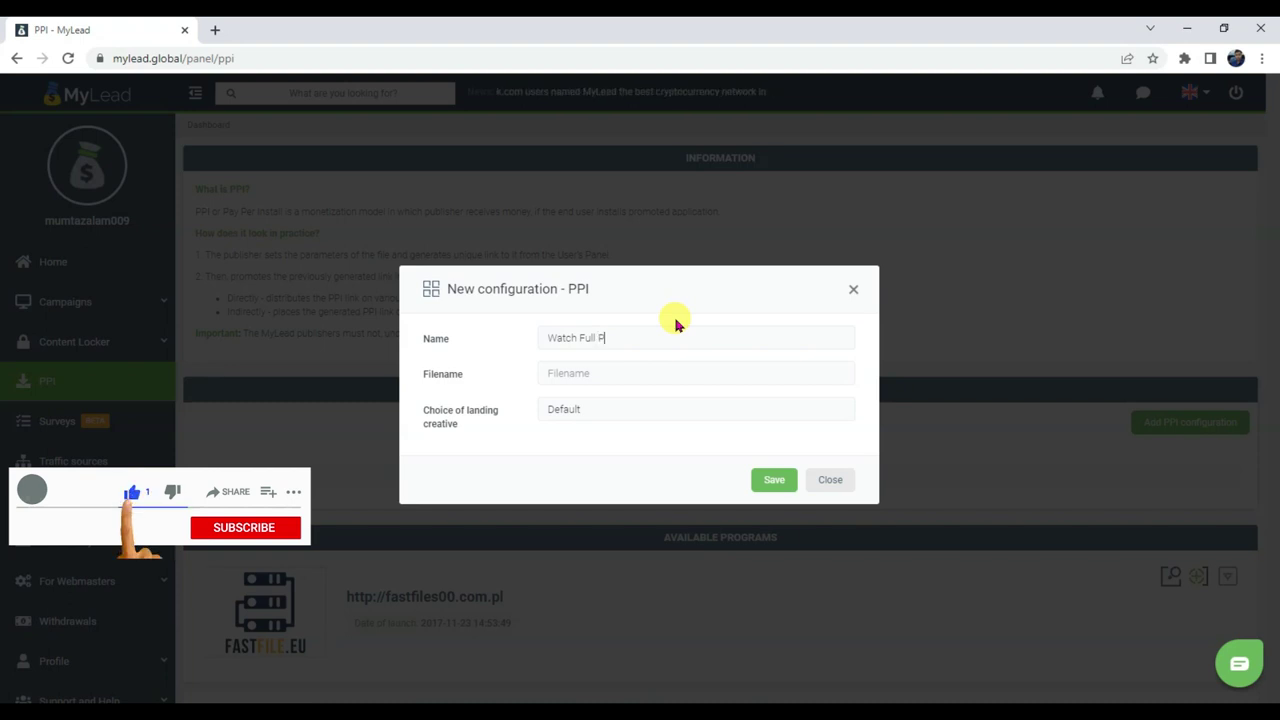
pyautogui.write('athaan')
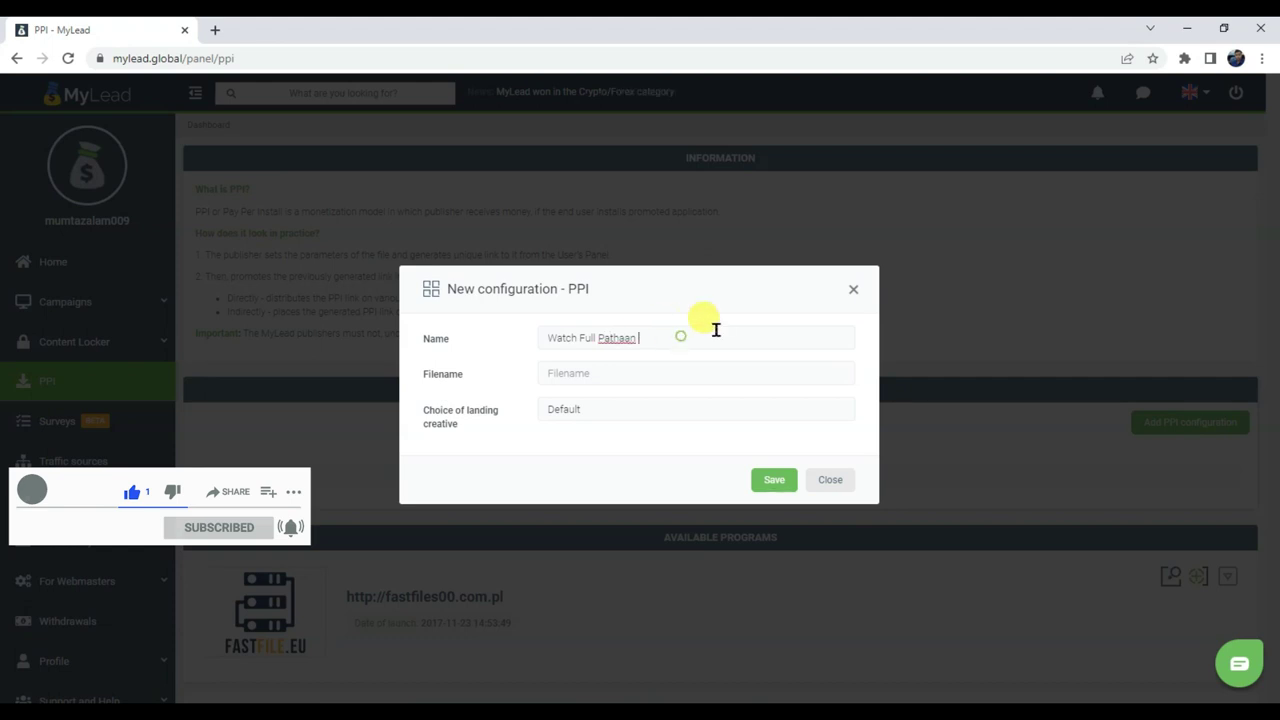
pyautogui.write('vie')
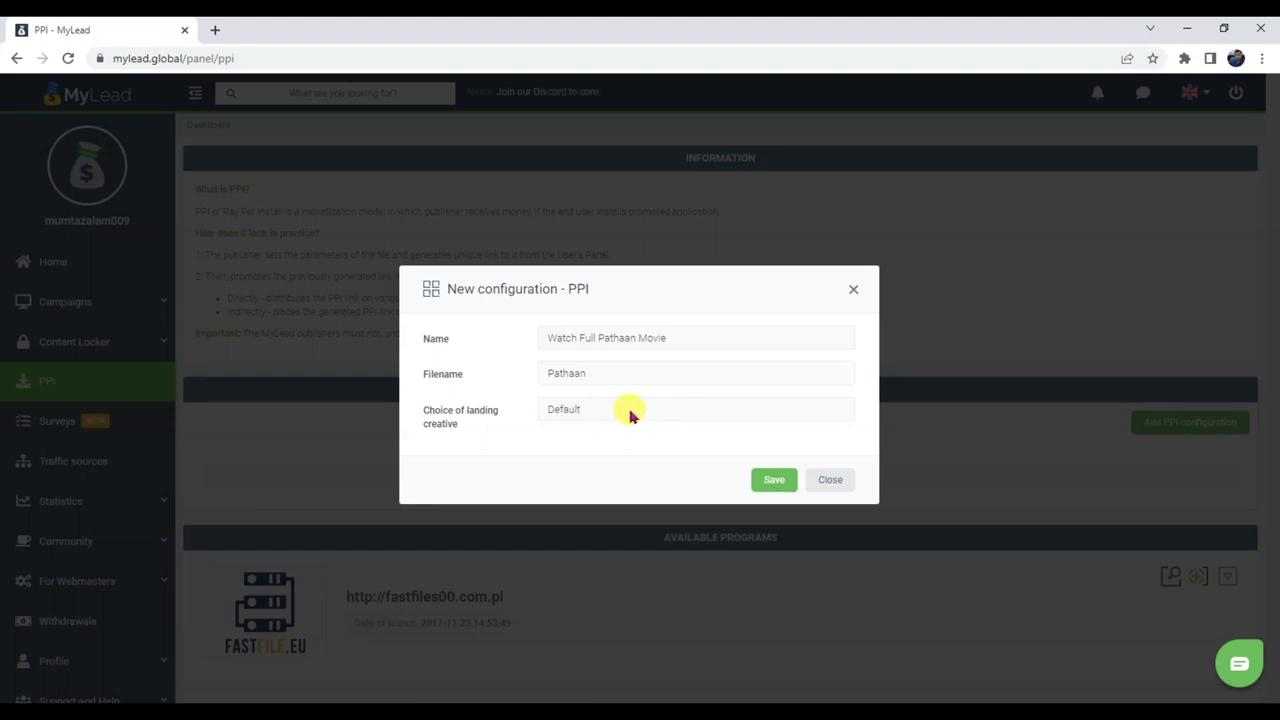
# Step: Set the PPI configuration's landing creative to "Download the movie" and save the configuration
pyautogui.click(618, 411)
pyautogui.click(611, 497)
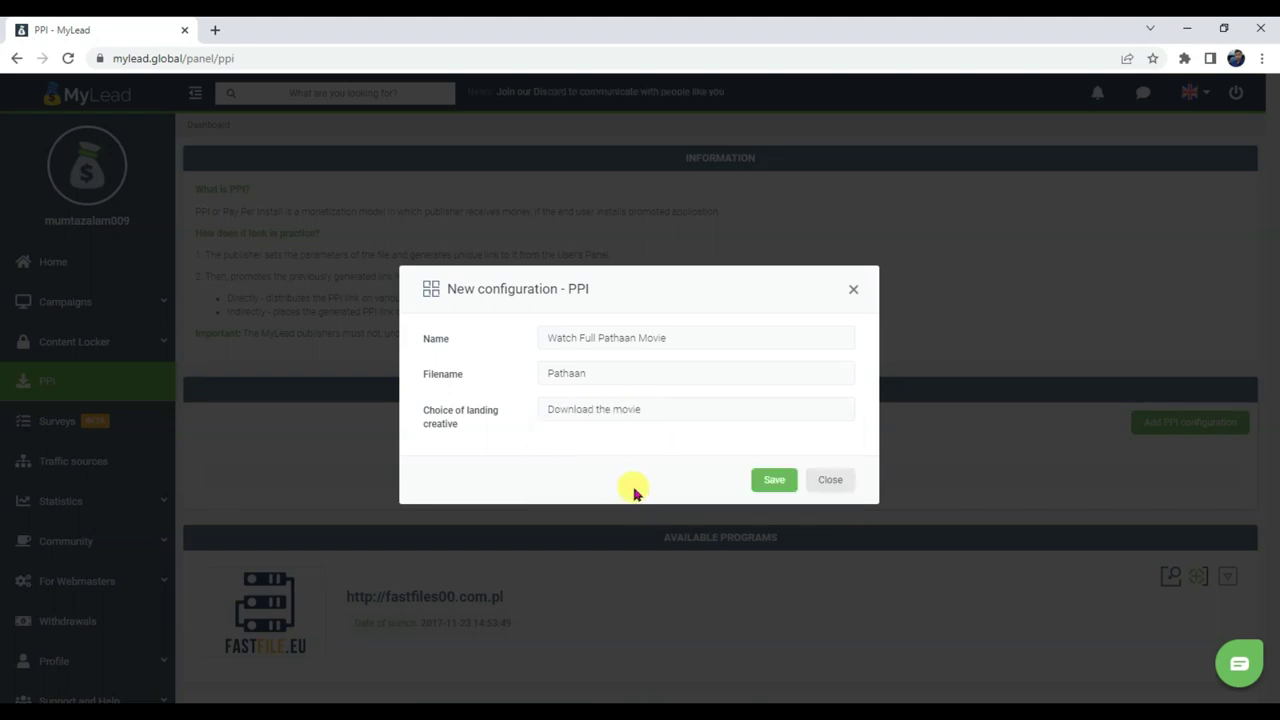
pyautogui.click(772, 480)
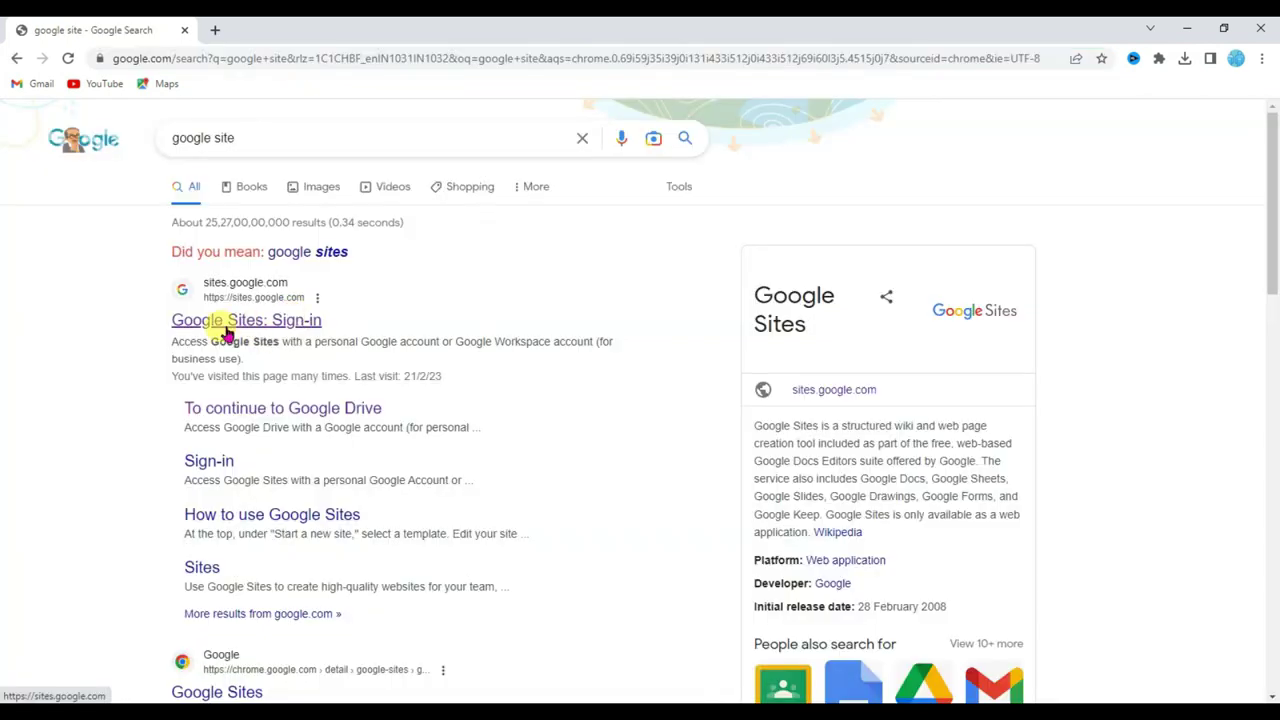
# Step: Create a blank site in Google Sites and give it the bold page title "Download And Watch Pathaan movie"
pyautogui.click(243, 321)
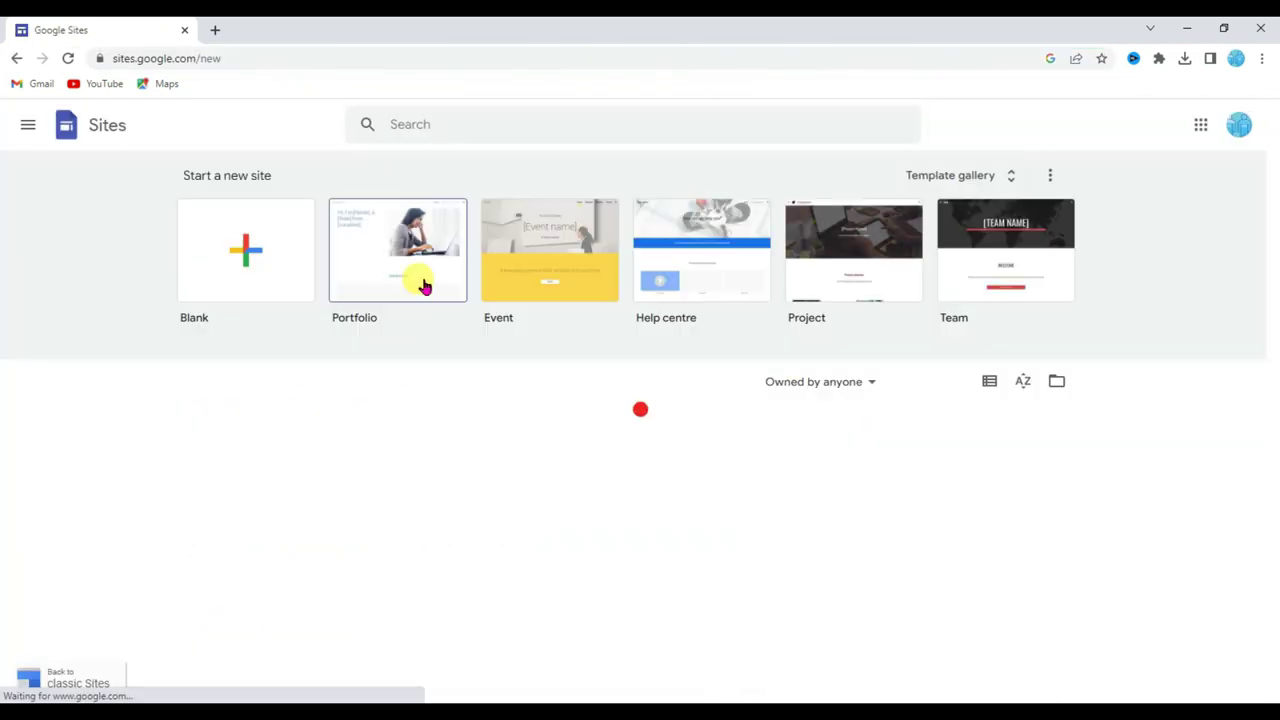
pyautogui.click(203, 251)
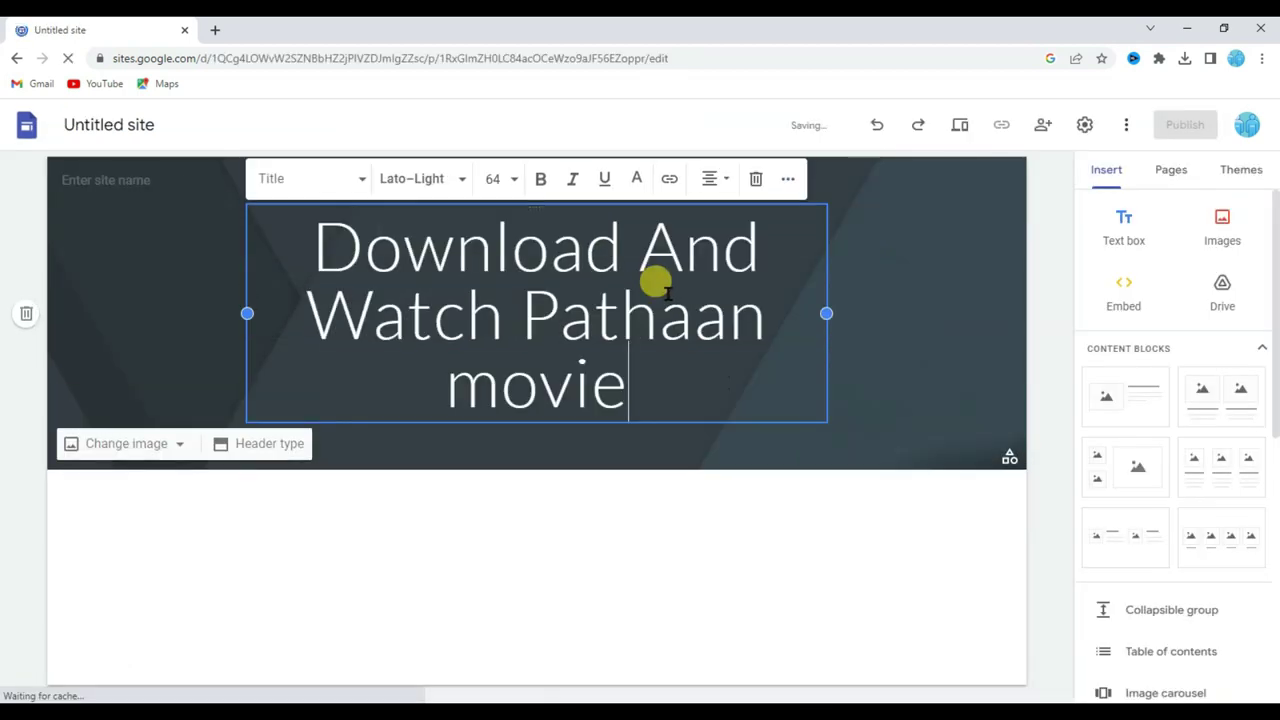
pyautogui.hotkey('ctrl', 'b')
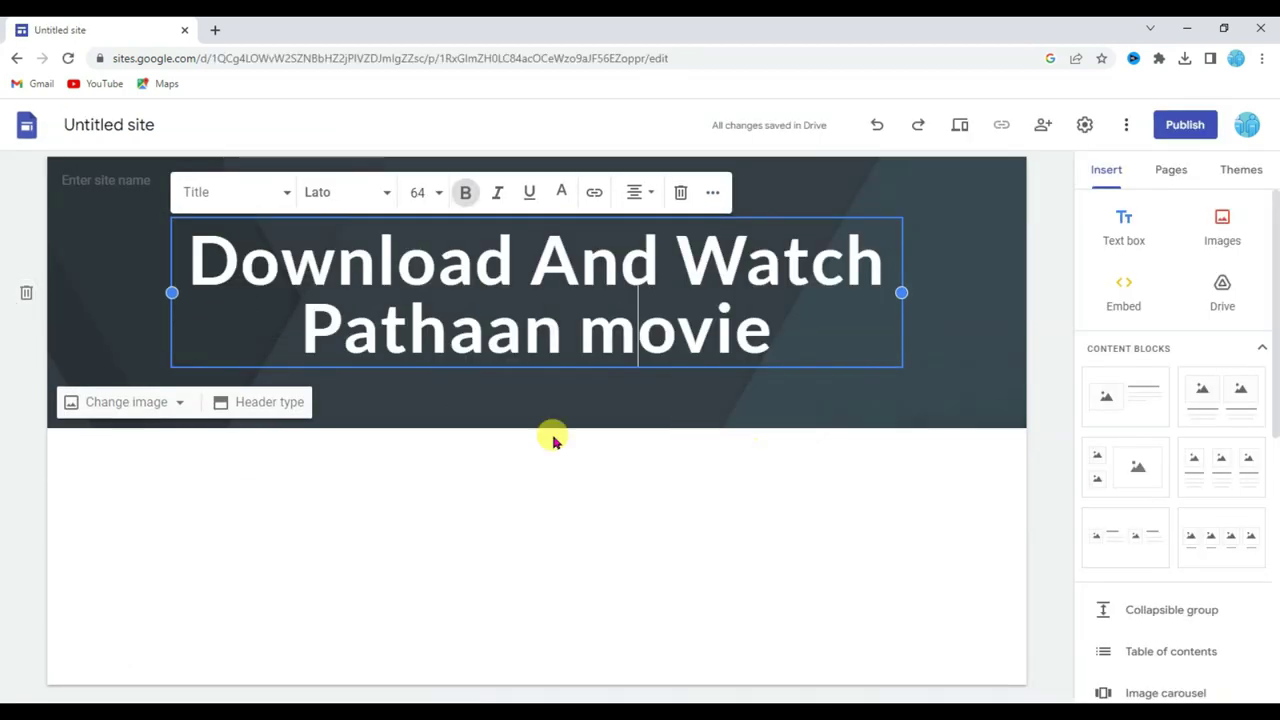
# Step: Replace the header background with the pale pink sky-over-sea picture from the image gallery
pyautogui.click(136, 410)
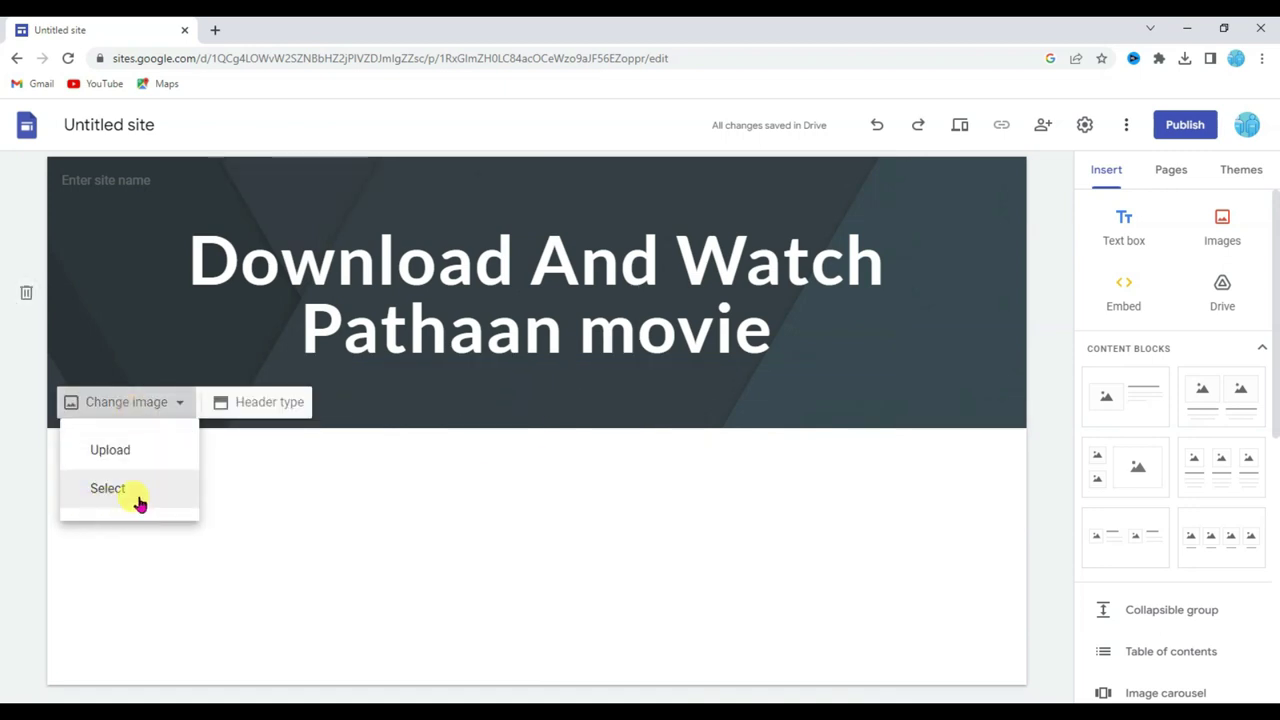
pyautogui.click(130, 500)
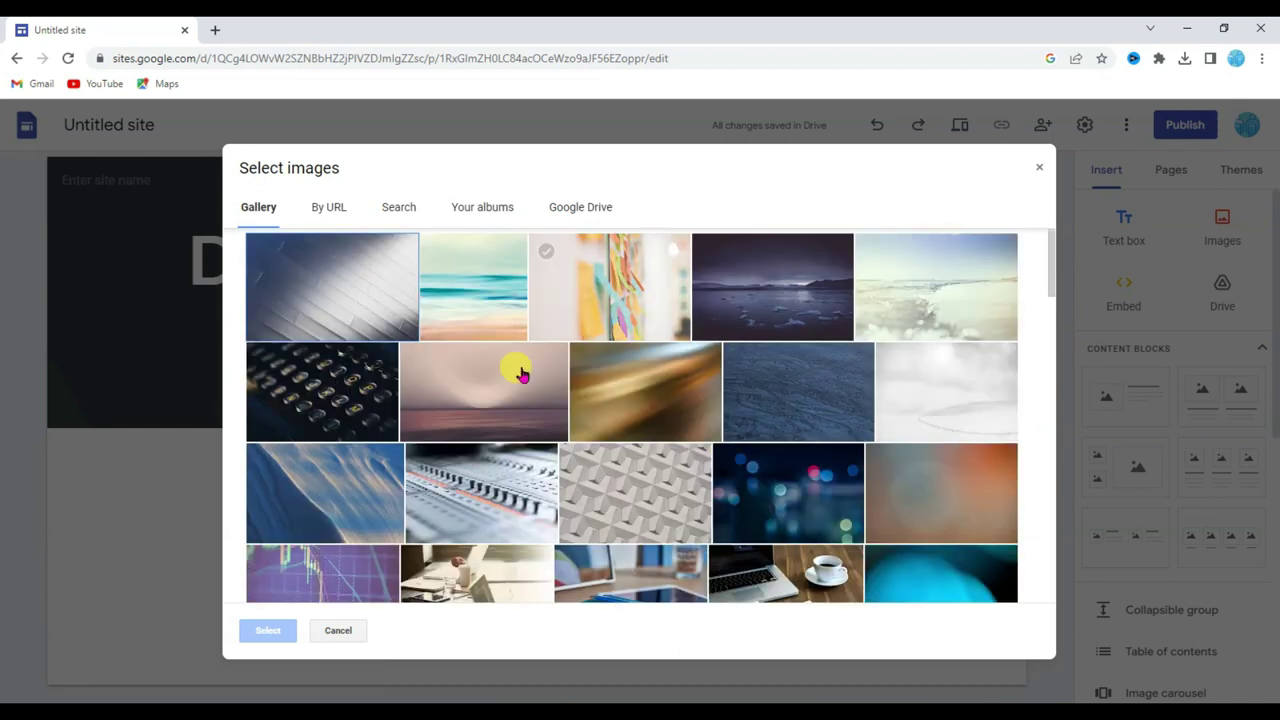
pyautogui.click(488, 380)
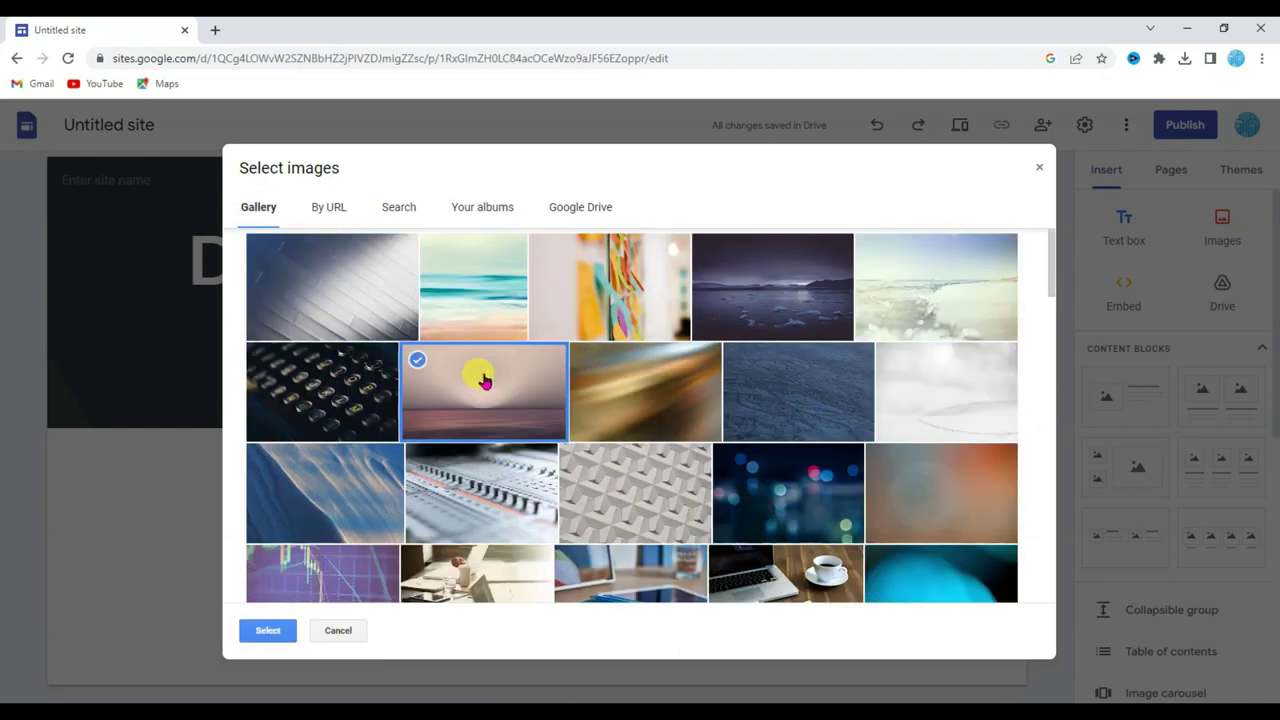
pyautogui.click(268, 632)
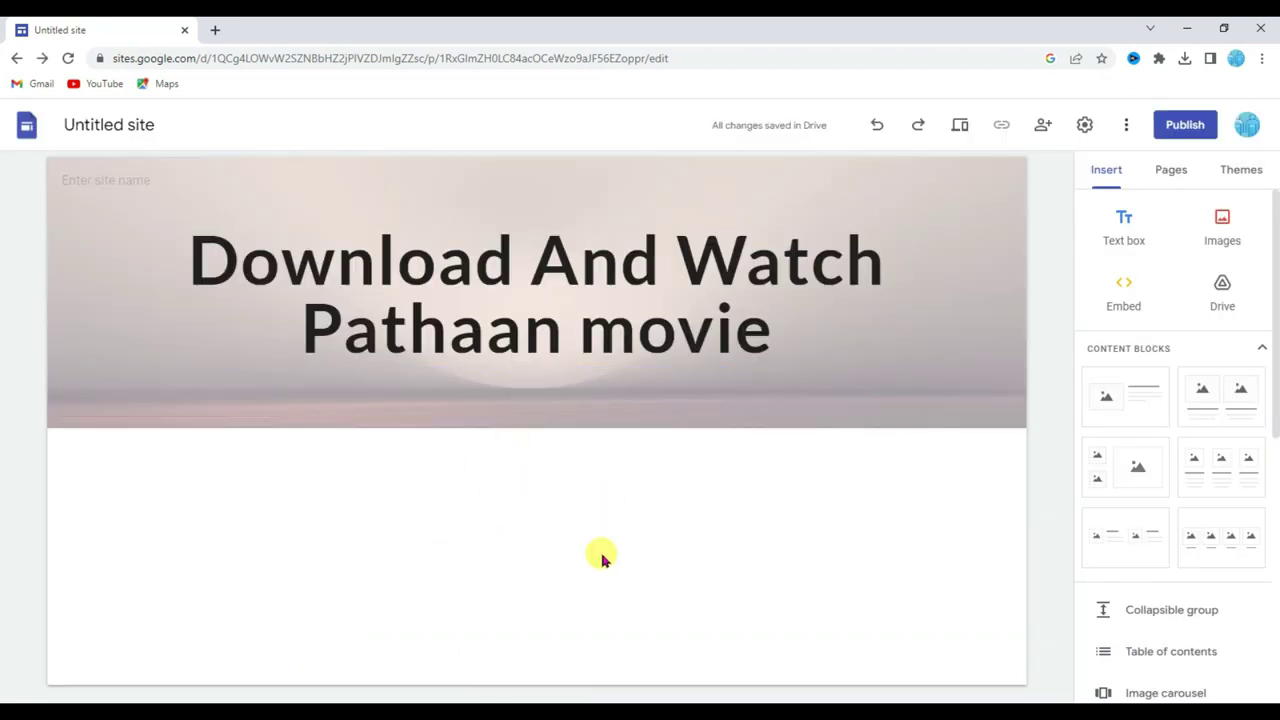
# Step: Search Google for "pathaan" in a new browser tab and show the image results
pyautogui.click(214, 31)
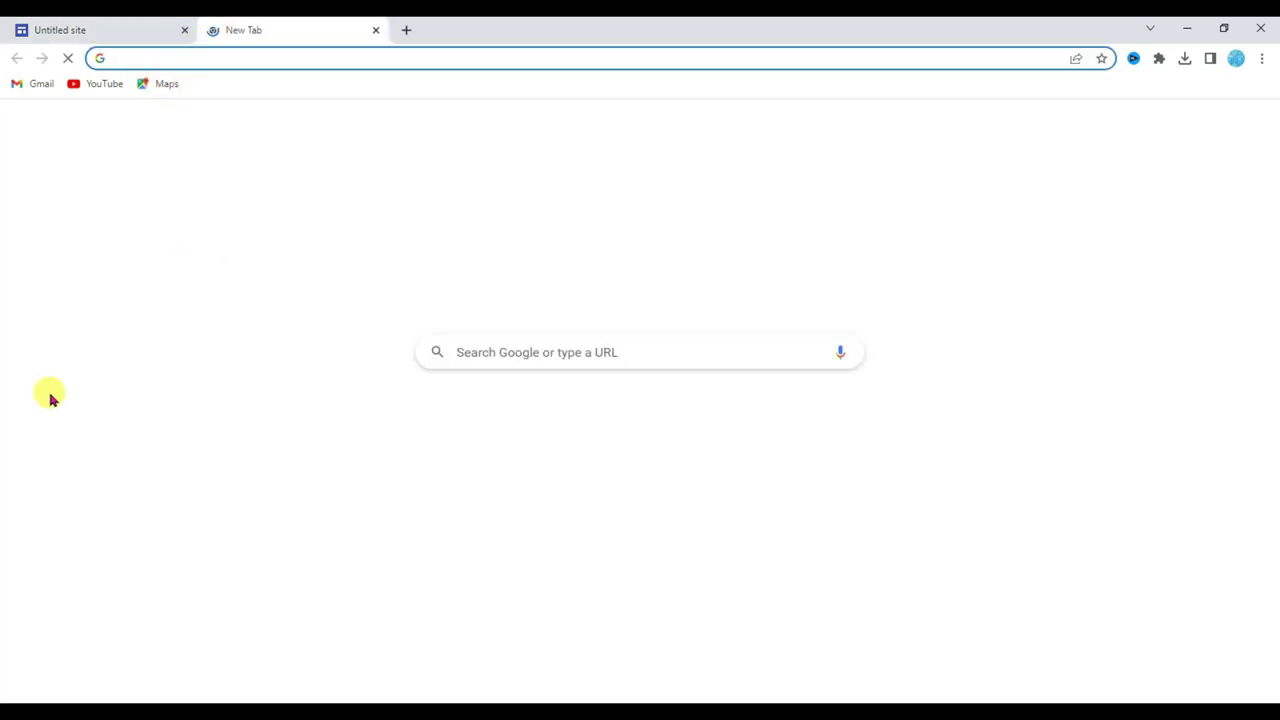
pyautogui.write('pathaan')
pyautogui.press('Return')
pyautogui.click(385, 188)
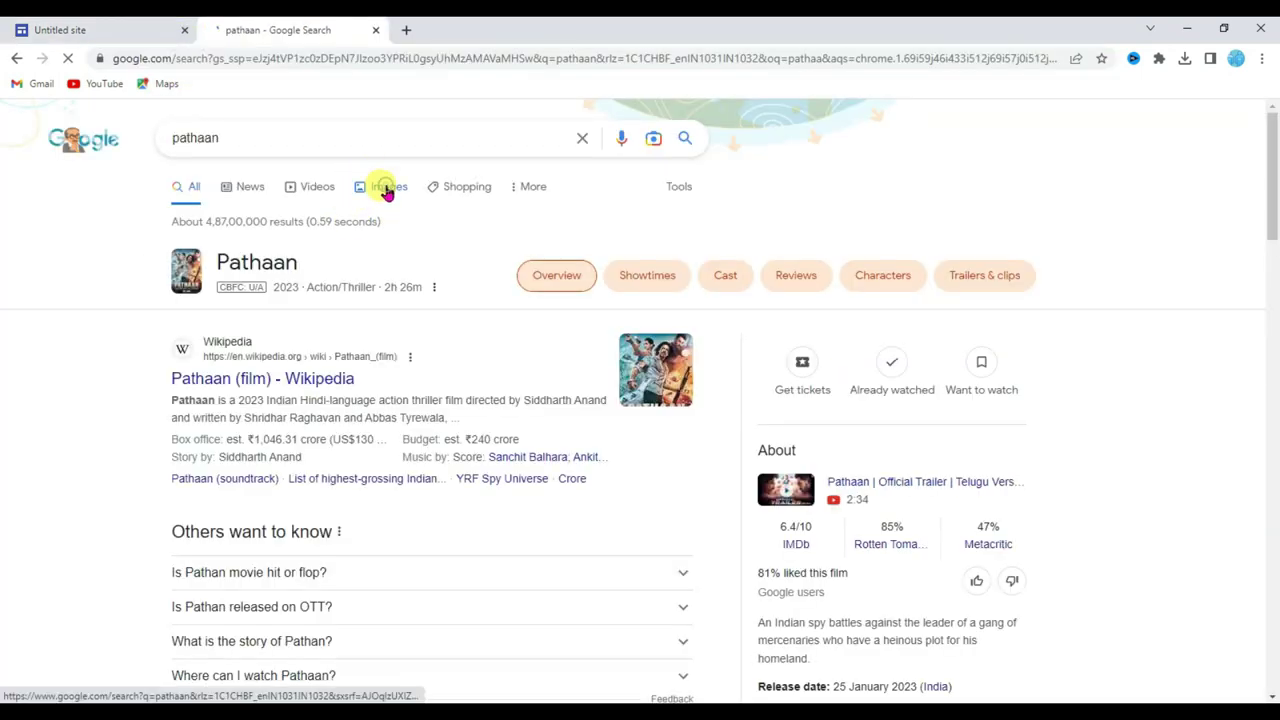
# Step: Open the Pathaan film poster from Wikipedia in the image results and save the picture to the computer
pyautogui.click(324, 414)
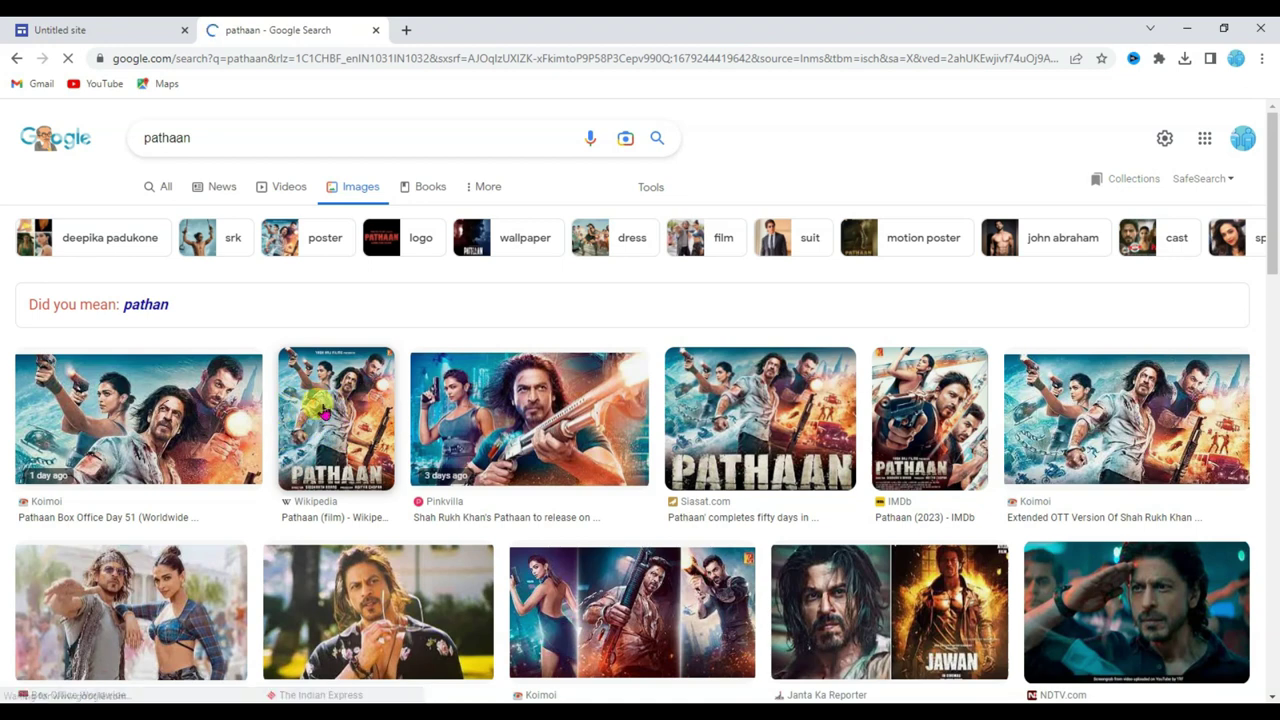
pyautogui.rightClick(1017, 247)
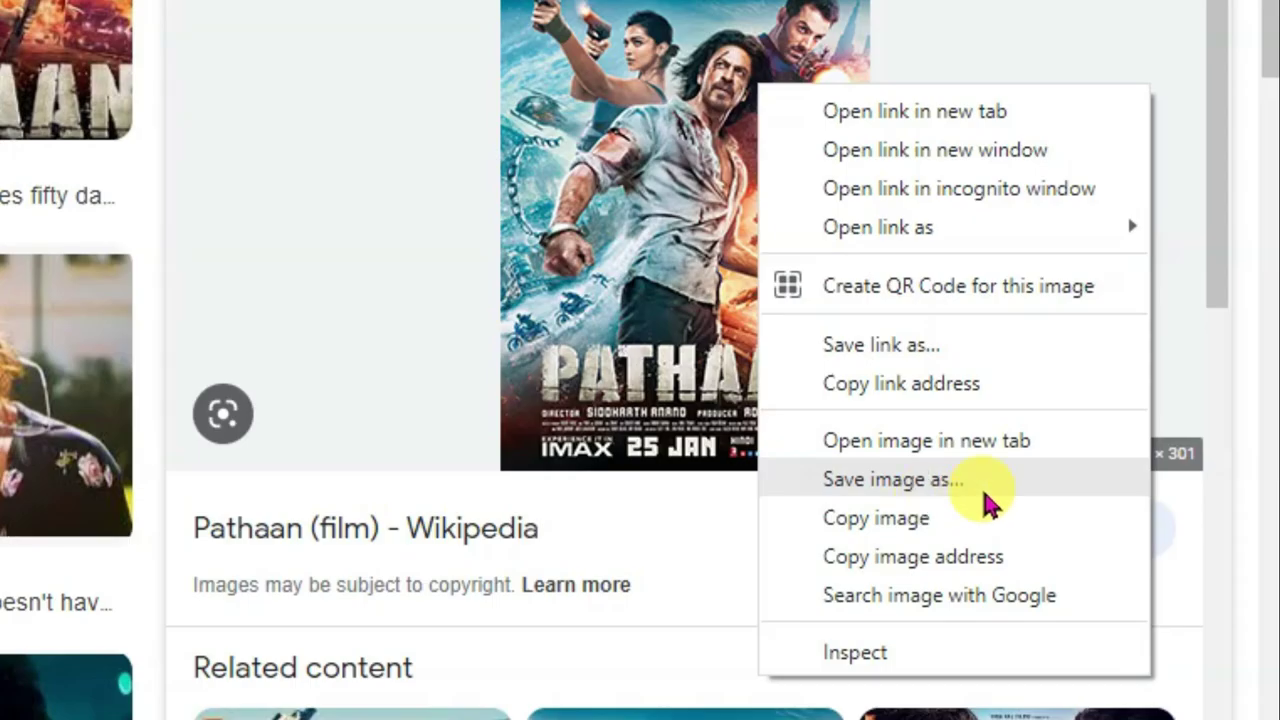
pyautogui.click(943, 490)
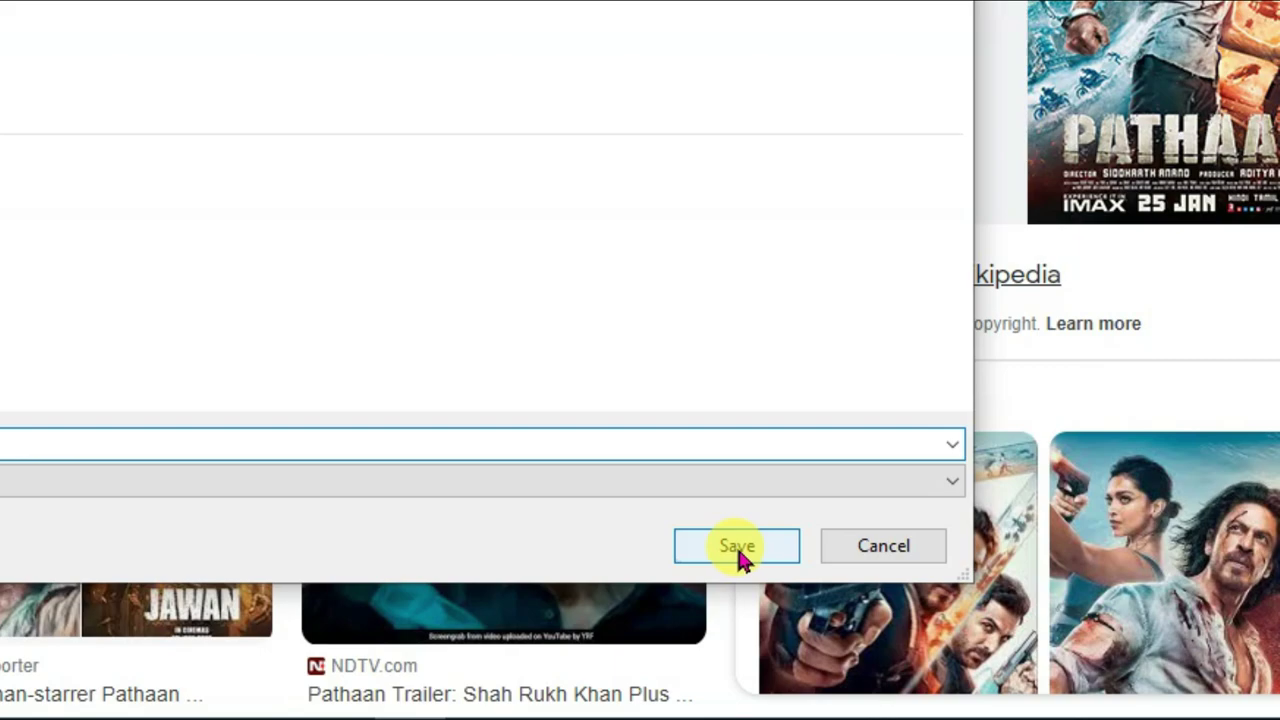
pyautogui.click(740, 550)
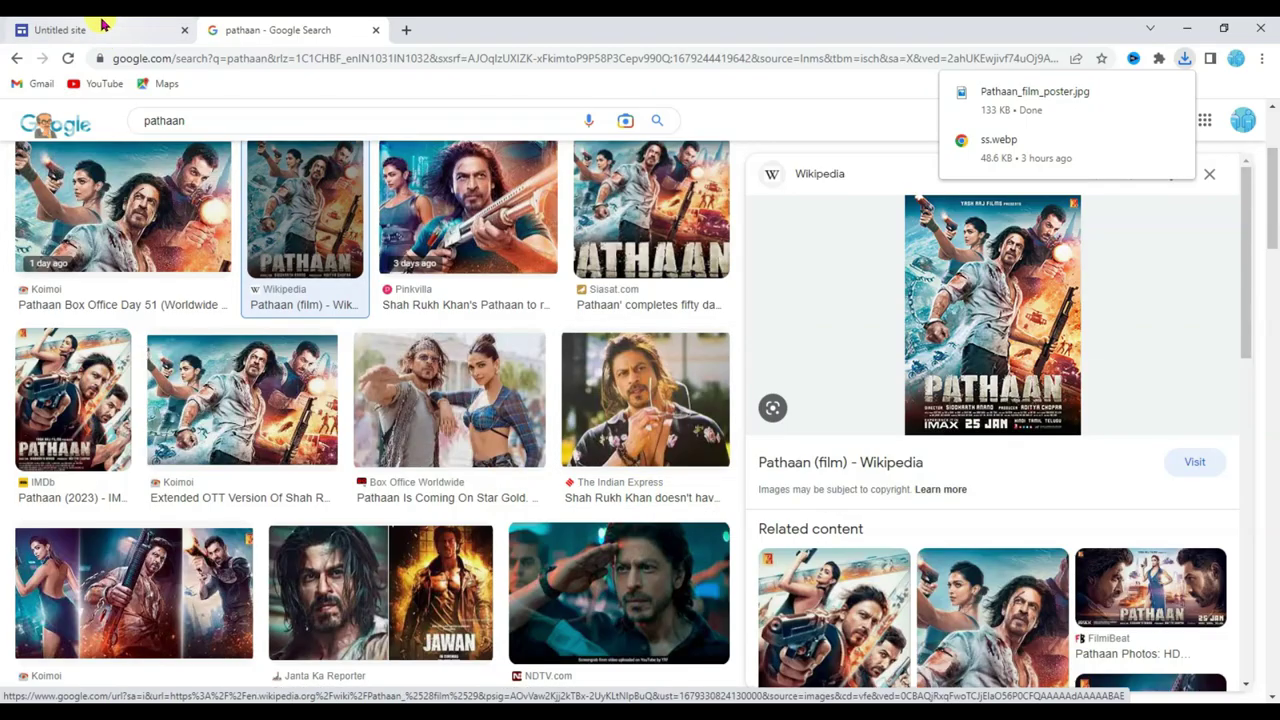
# Step: Return to the Google Sites page, upload the saved Pathaan poster below the header and centre it horizontally
pyautogui.click(103, 24)
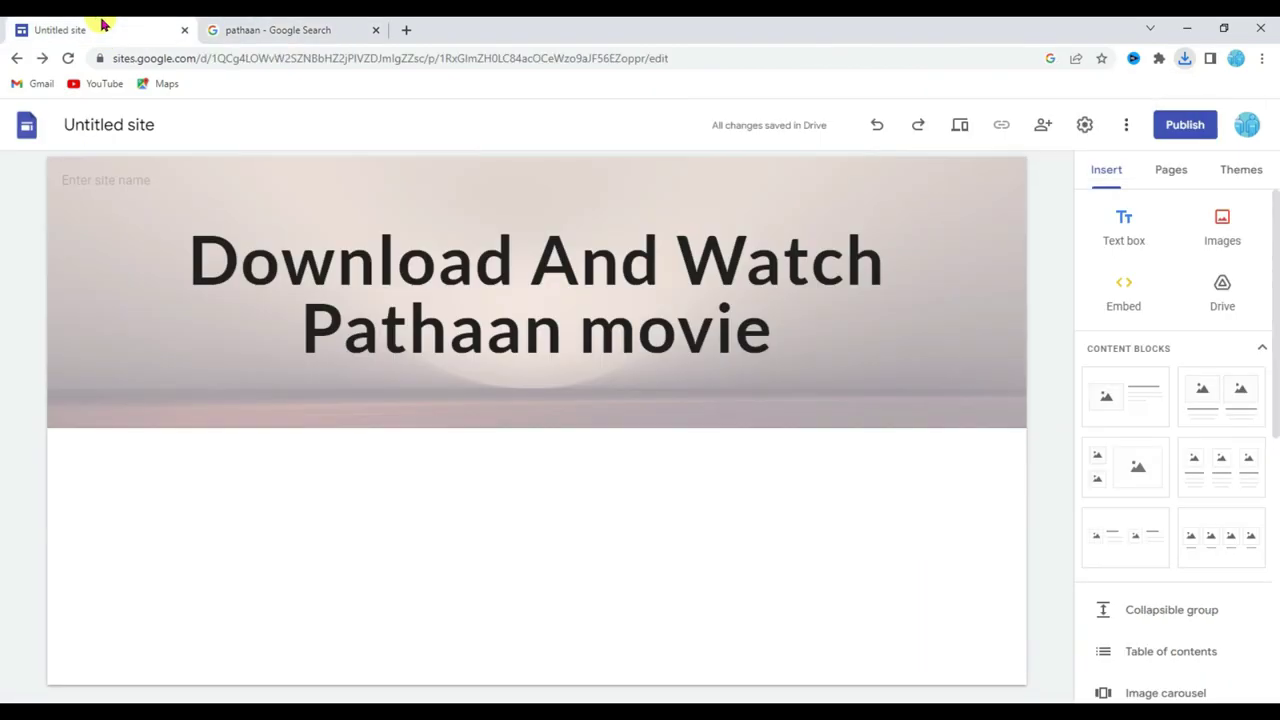
pyautogui.click(1222, 228)
pyautogui.click(1240, 283)
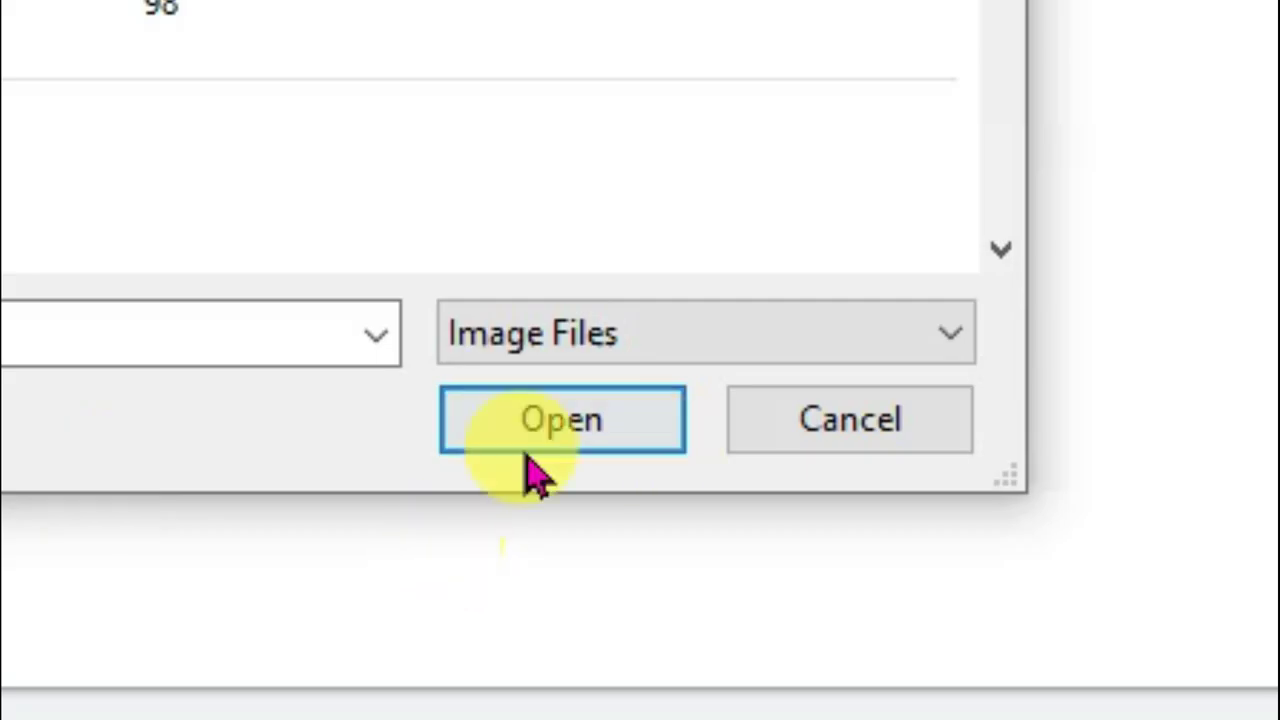
pyautogui.click(575, 425)
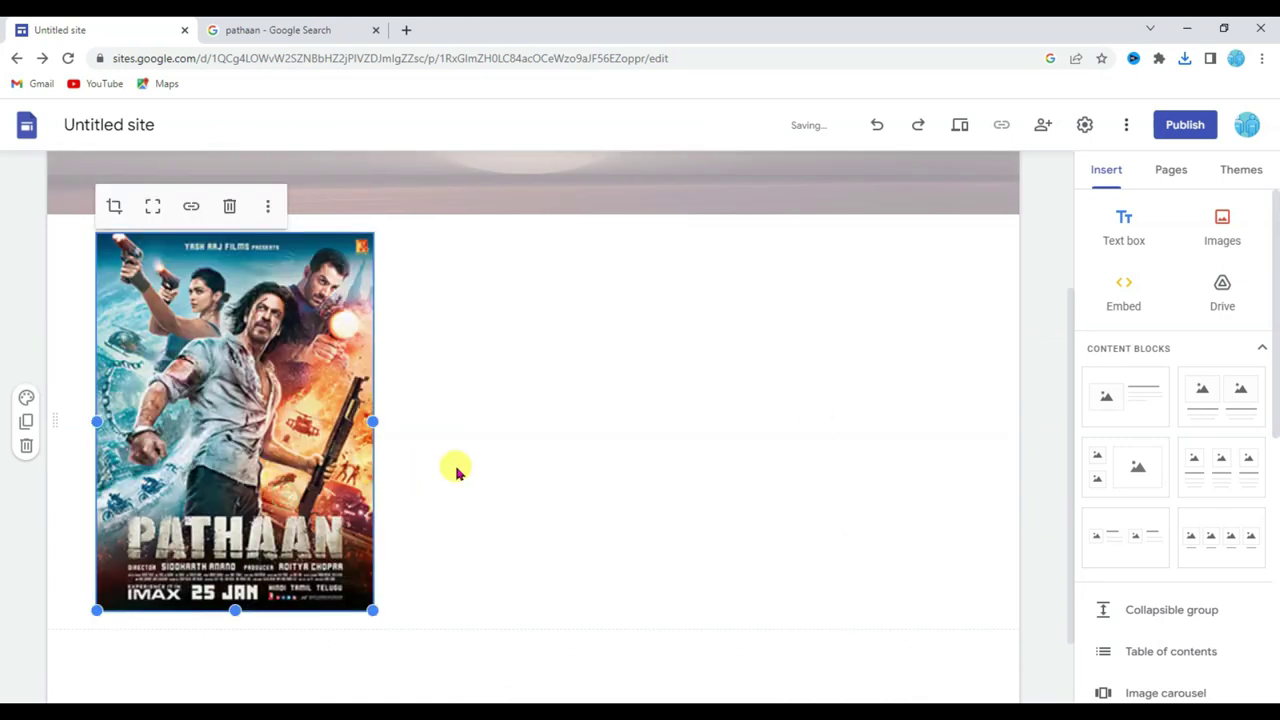
pyautogui.moveTo(350, 460); pyautogui.dragTo(557, 427)
pyautogui.moveTo(627, 449); pyautogui.dragTo(627, 449)
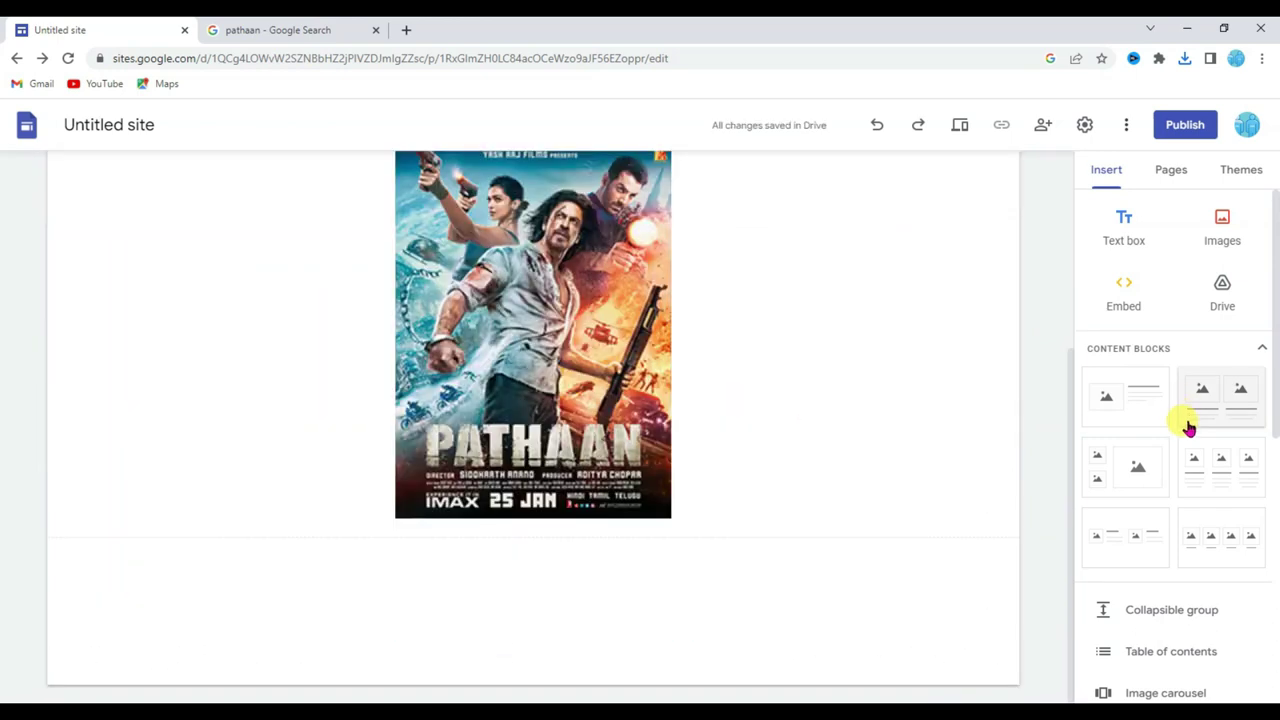
# Step: Start a new page button named "Play", search YouTube for "pathan trailer" in a new tab and copy the link of the official Pathaan trailer
pyautogui.scroll(-3, 1194, 394)
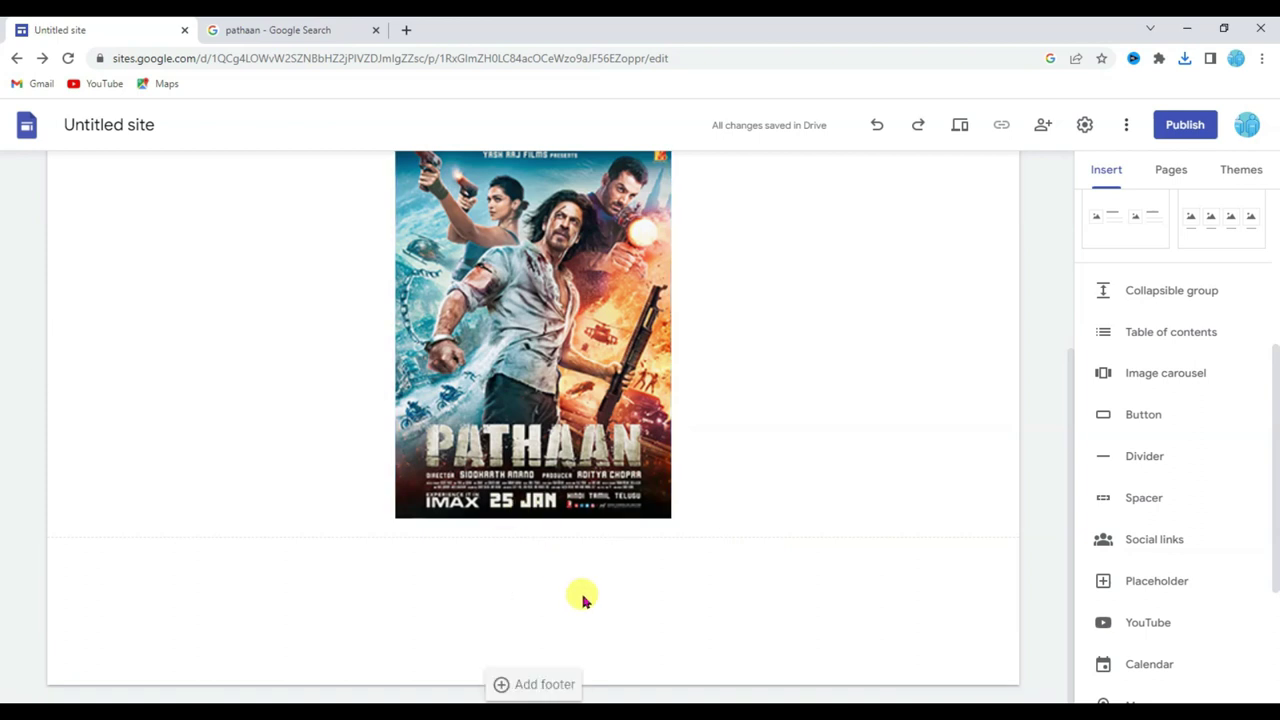
pyautogui.click(1143, 418)
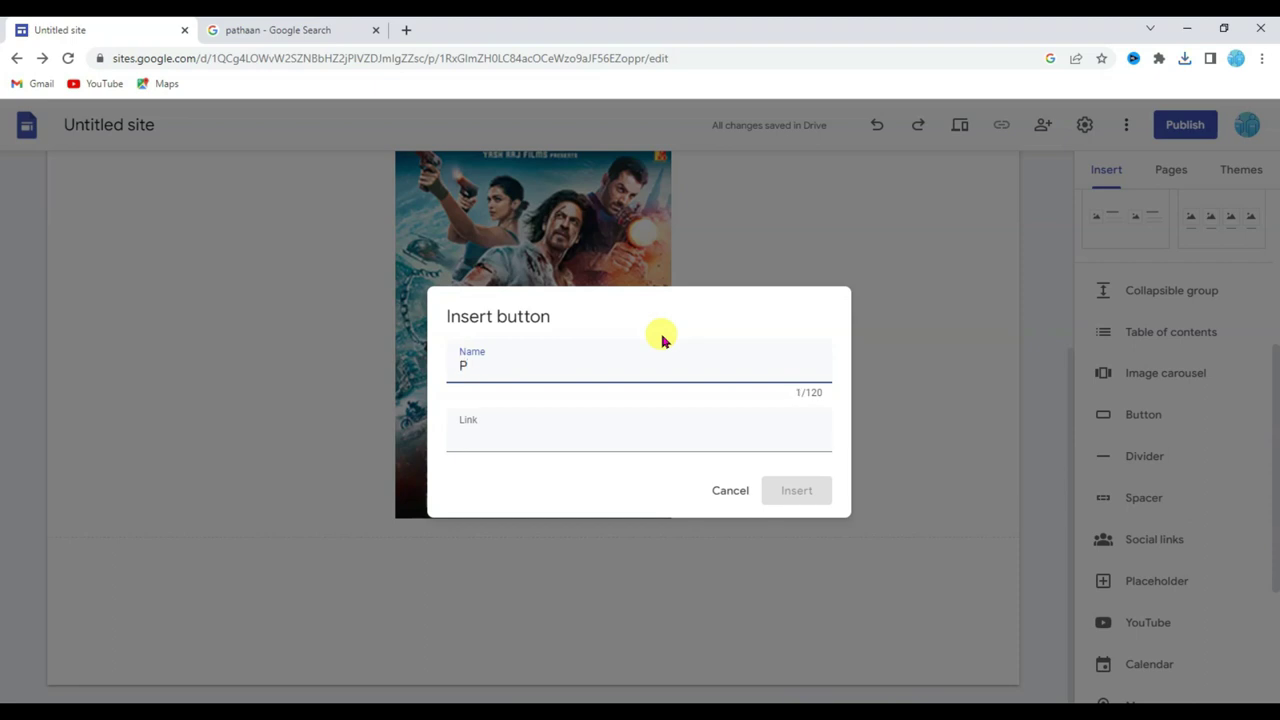
pyautogui.click(408, 31)
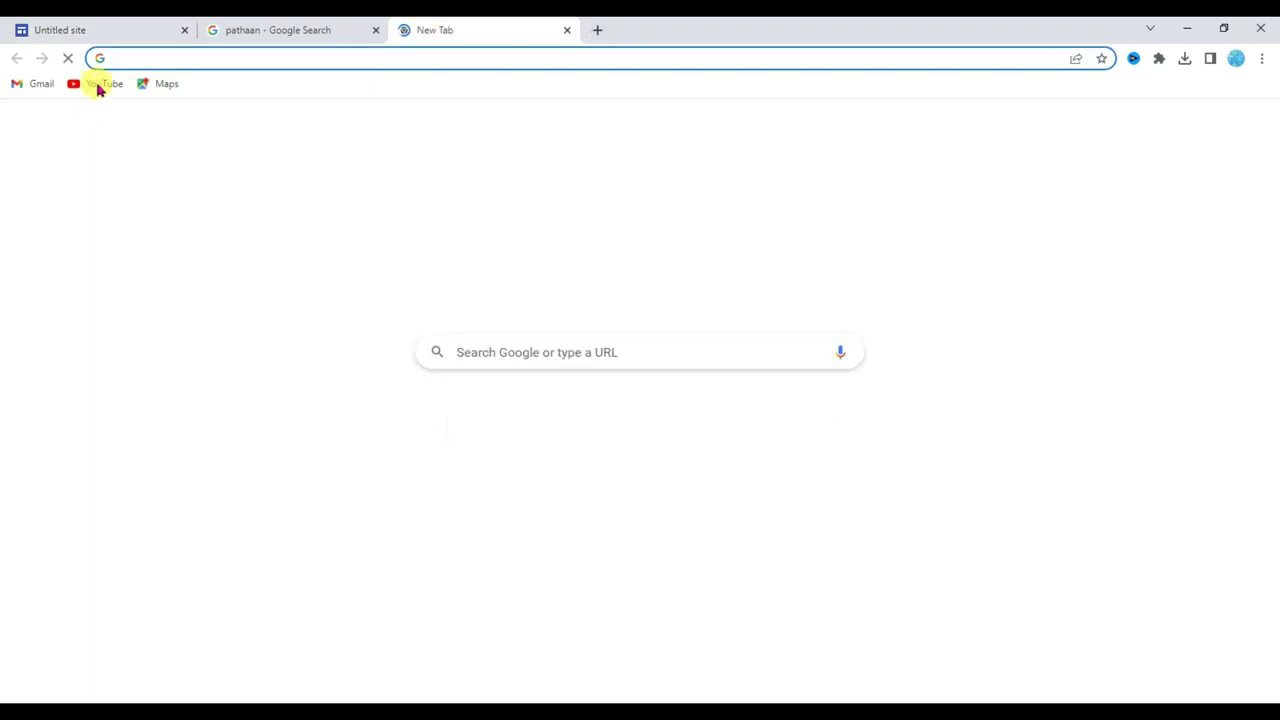
pyautogui.click(97, 90)
pyautogui.click(305, 128)
pyautogui.write('pathan trailer')
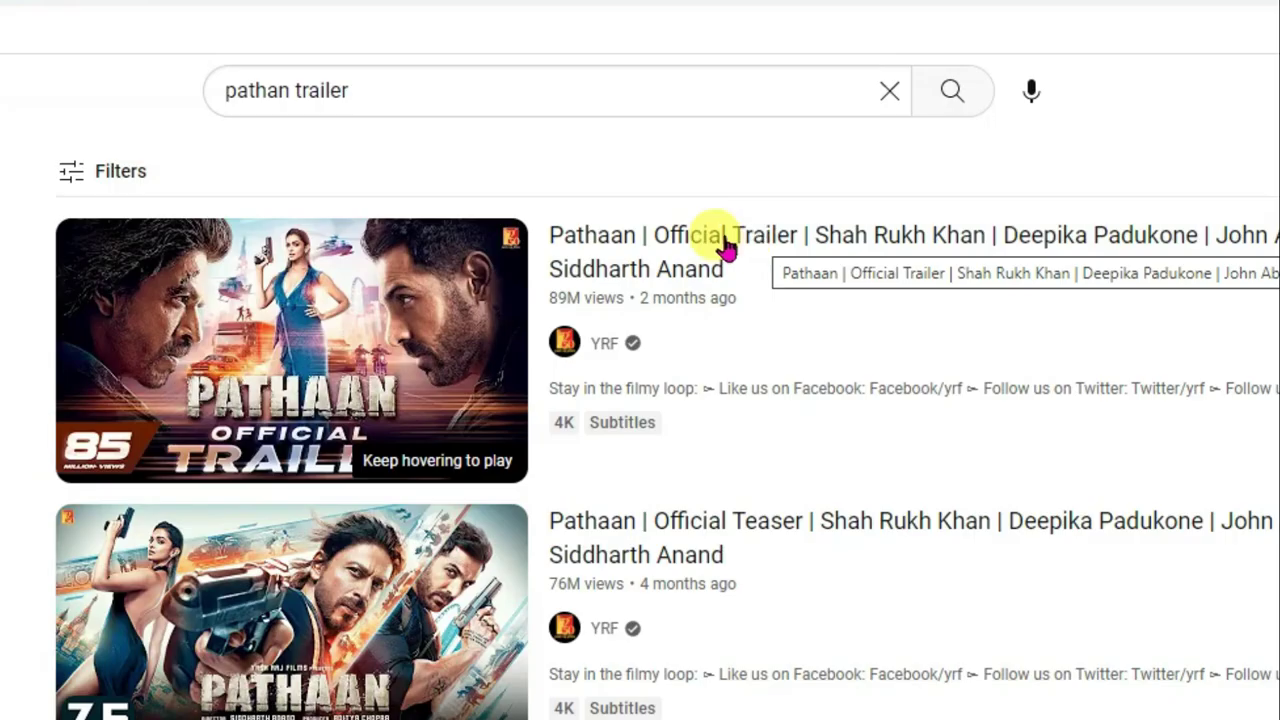
pyautogui.rightClick(690, 250)
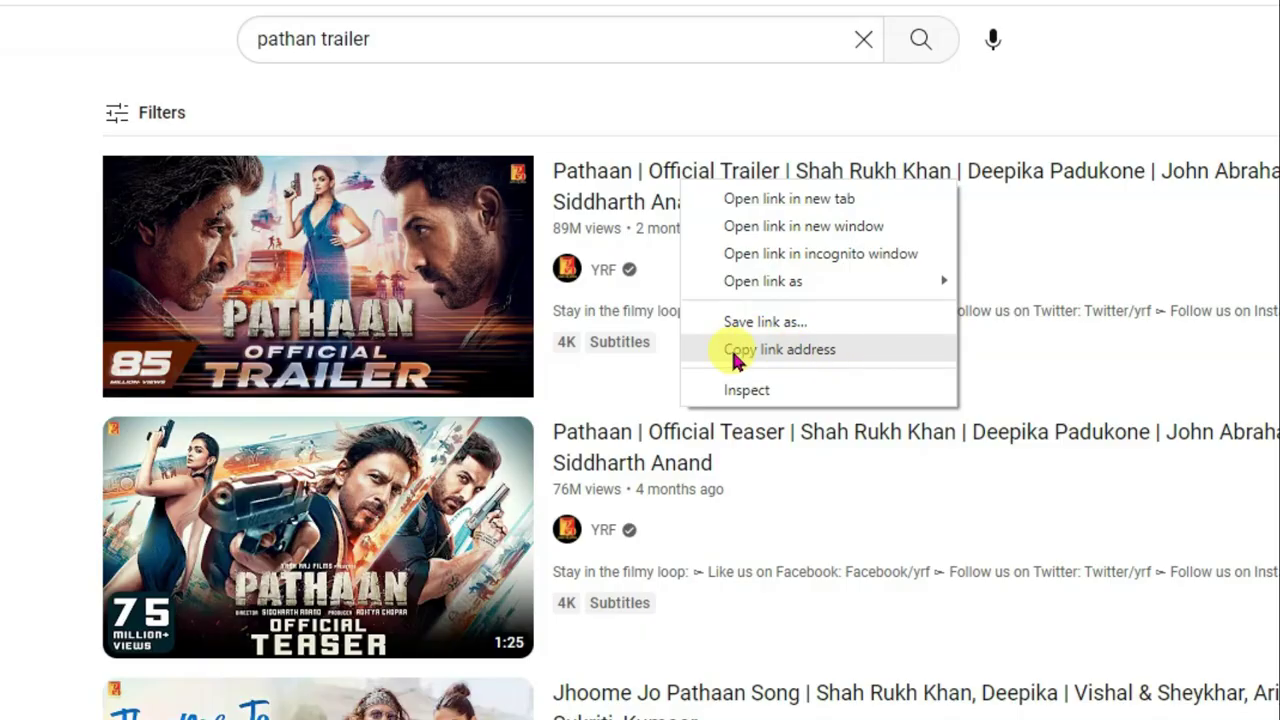
pyautogui.click(806, 349)
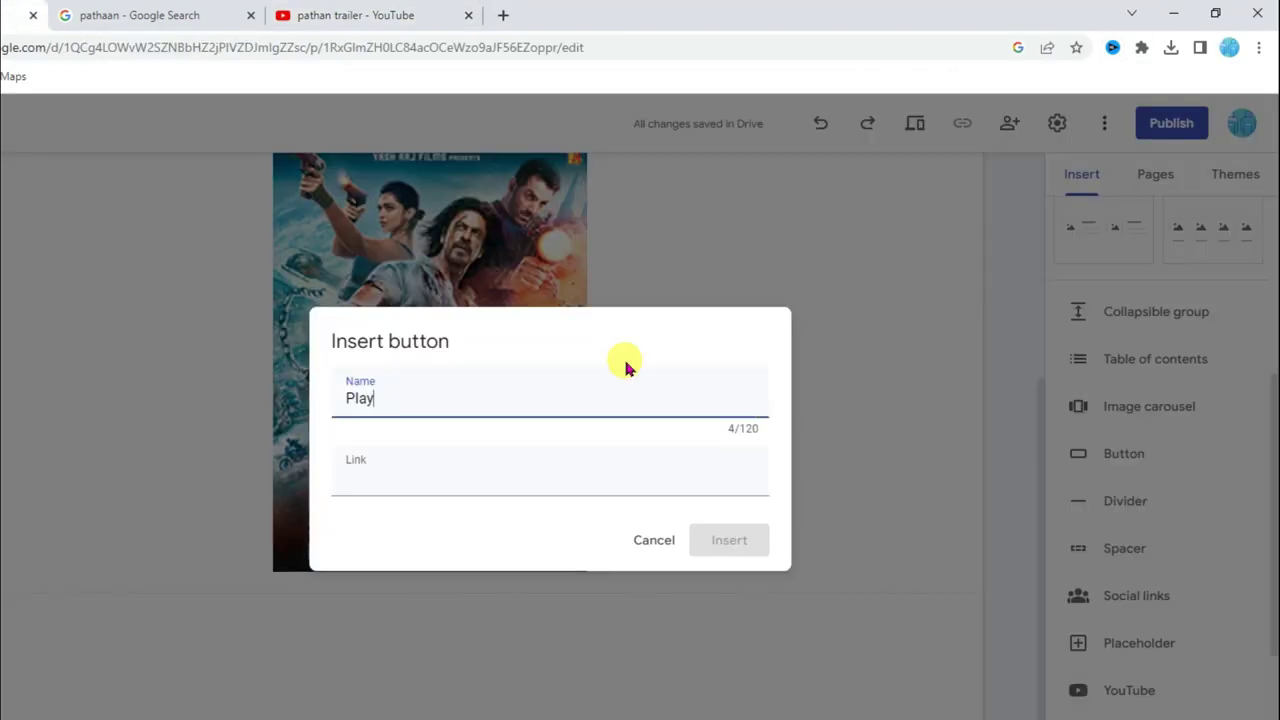
# Step: Paste the copied trailer link into the Play button, insert it and move it beneath the poster's left half
pyautogui.rightClick(370, 487)
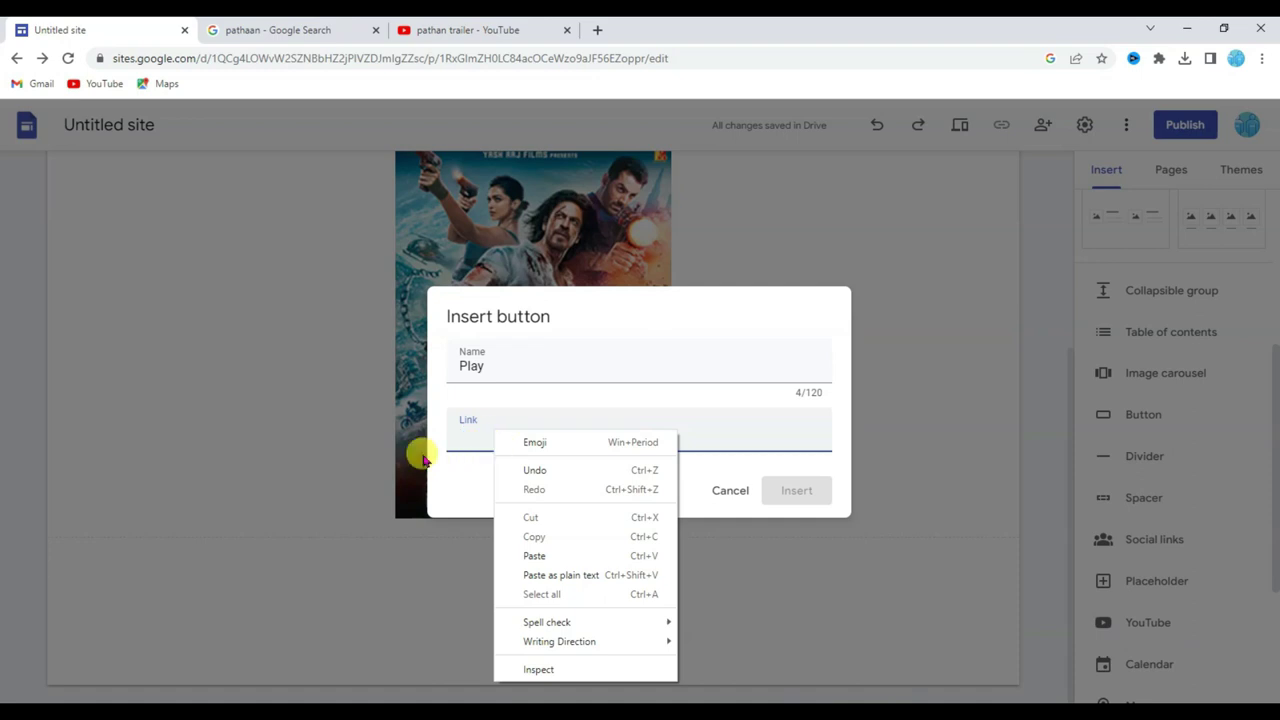
pyautogui.click(534, 555)
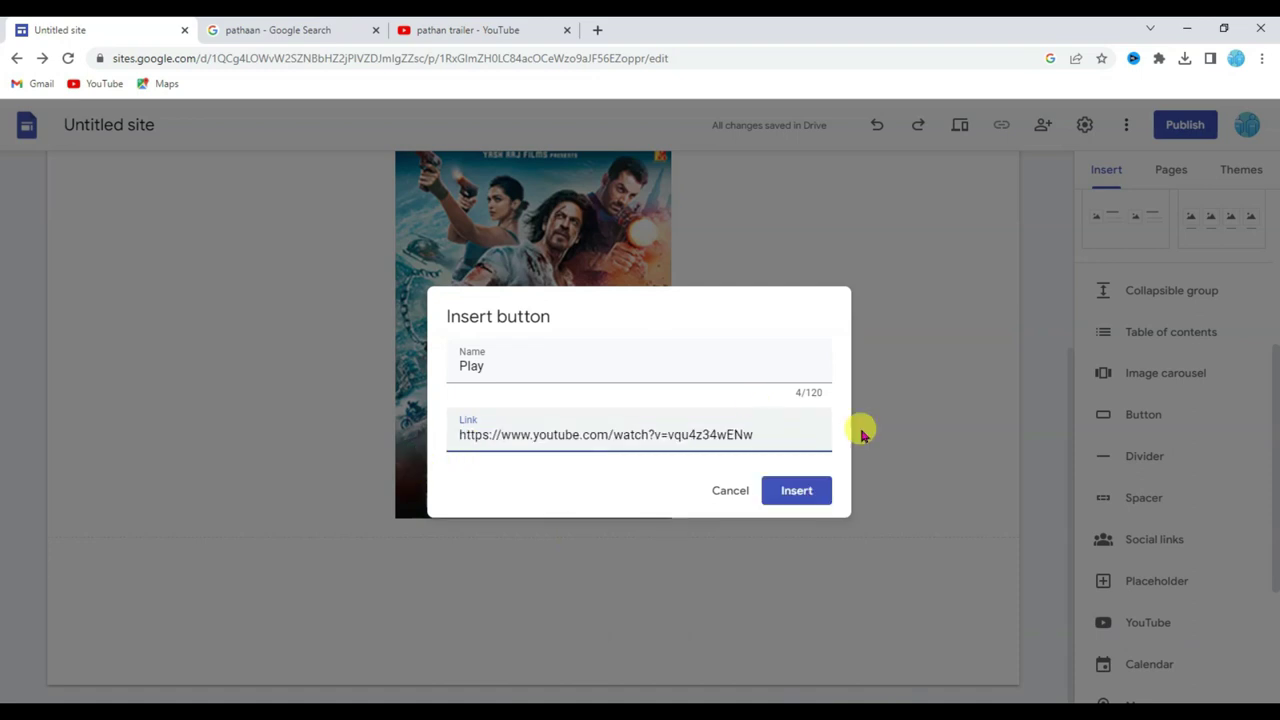
pyautogui.click(797, 490)
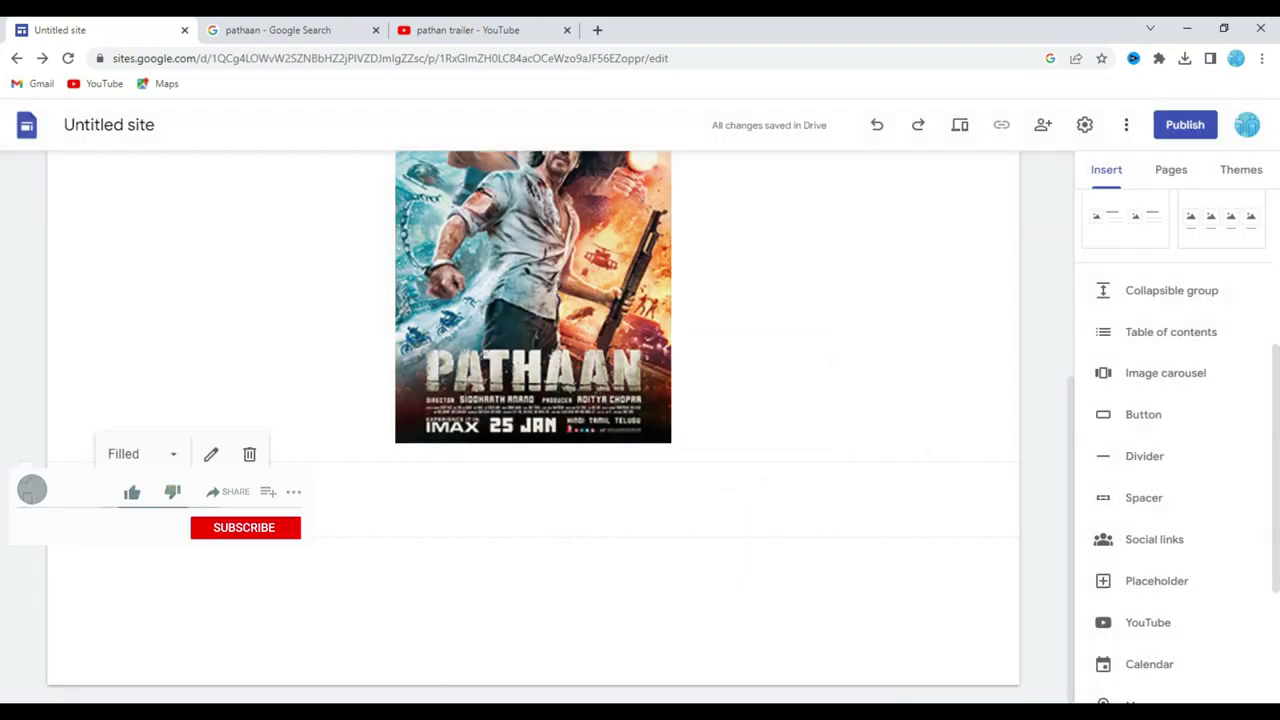
pyautogui.moveTo(150, 520); pyautogui.dragTo(480, 505)
pyautogui.scroll(4, 760, 453)
pyautogui.scroll(1, 770, 430)
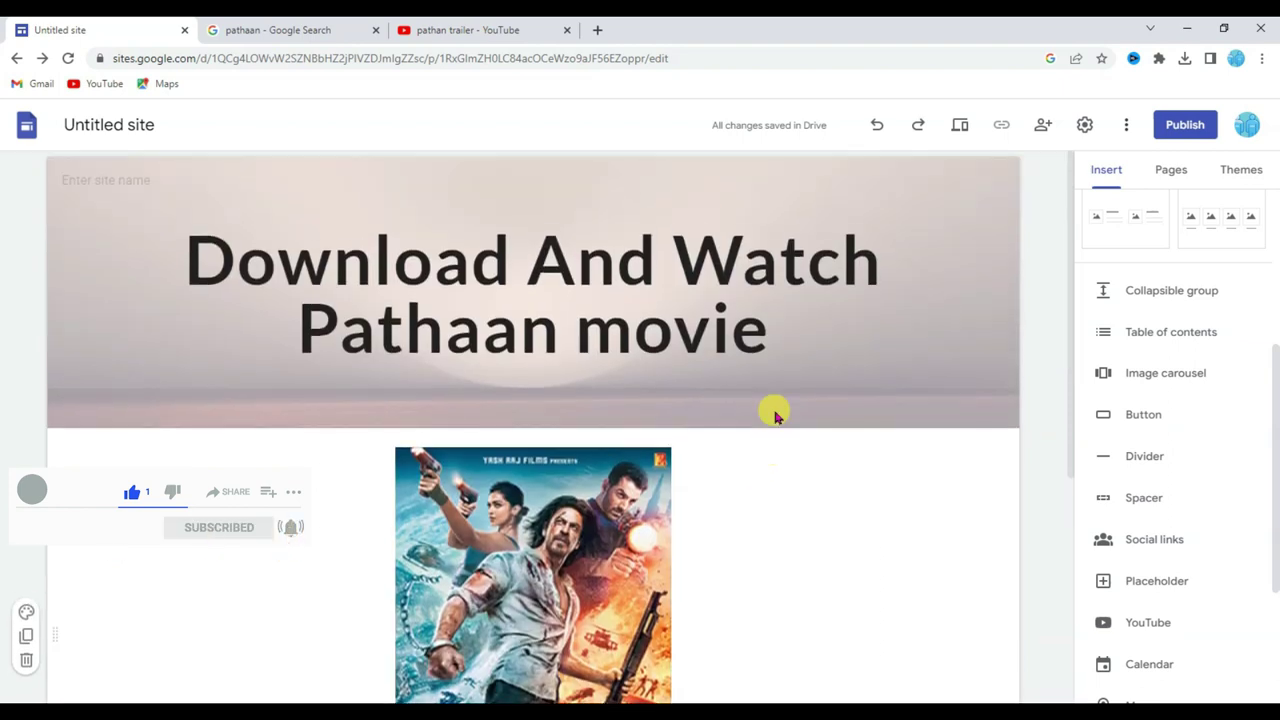
pyautogui.scroll(-4, 783, 446)
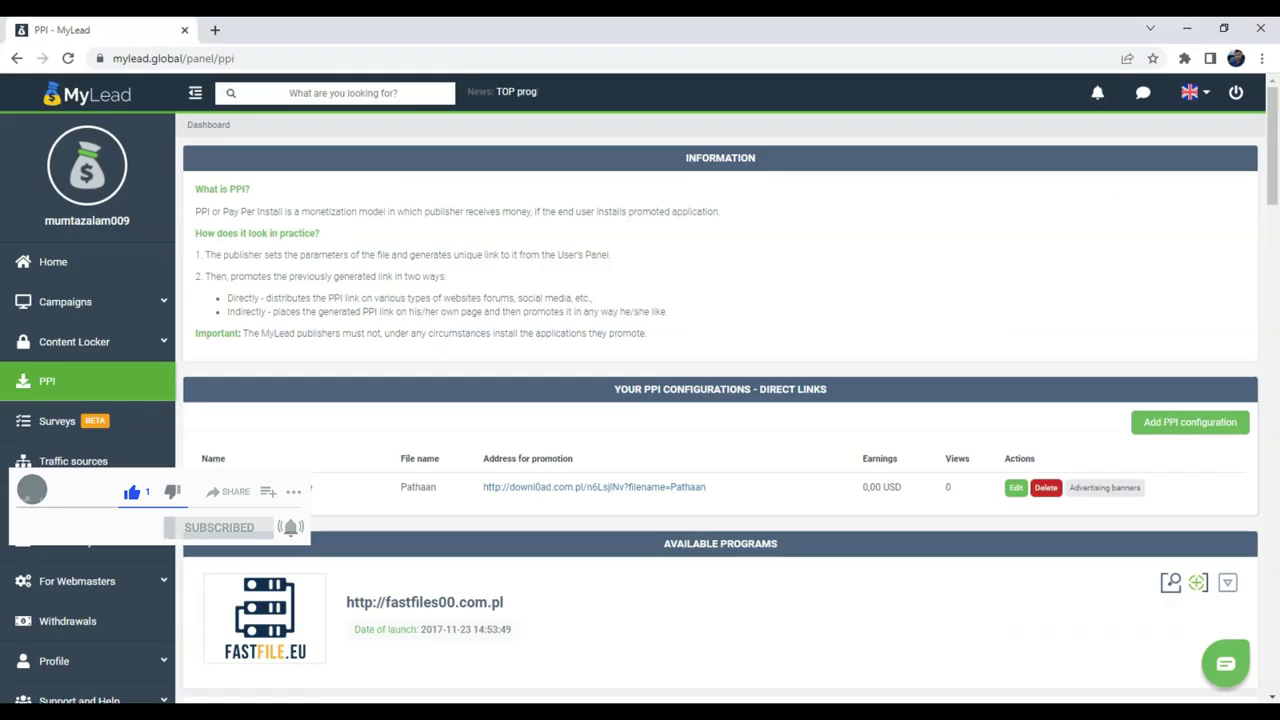
# Step: Switch to MyLead, open the advertising banners of the Pathaan PPI configuration and copy the HTML code of the green Download banner
pyautogui.click(1120, 490)
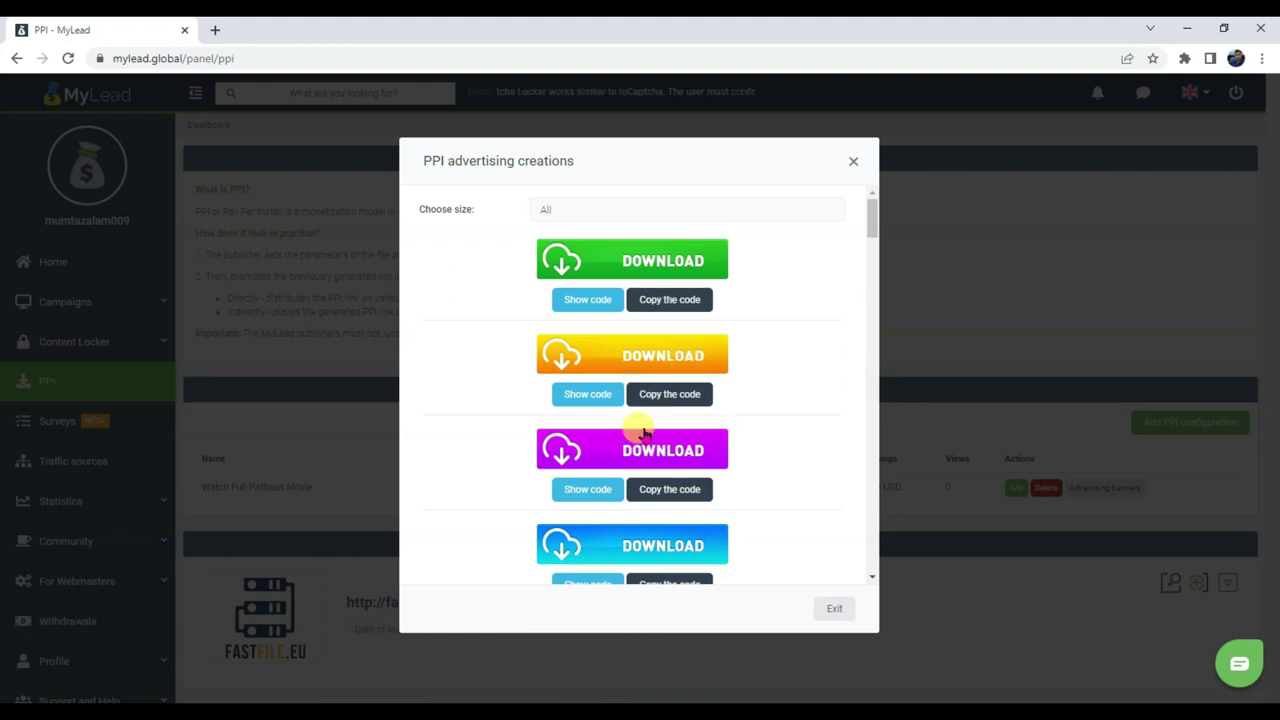
pyautogui.click(587, 299)
pyautogui.rightClick(580, 366)
pyautogui.click(606, 364)
pyautogui.rightClick(567, 366)
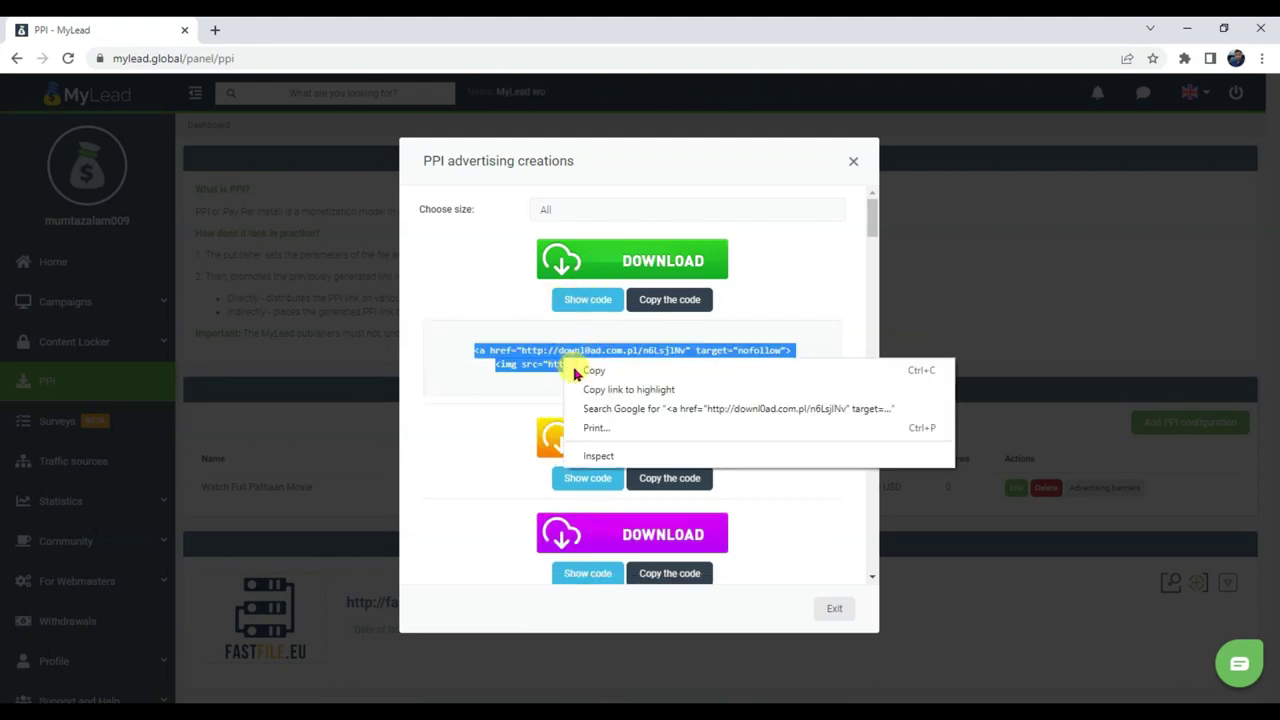
pyautogui.click(619, 364)
# Step: Return to the Google Sites page, embed the copied banner code and place the Download banner beside the Play button
pyautogui.click(576, 700)
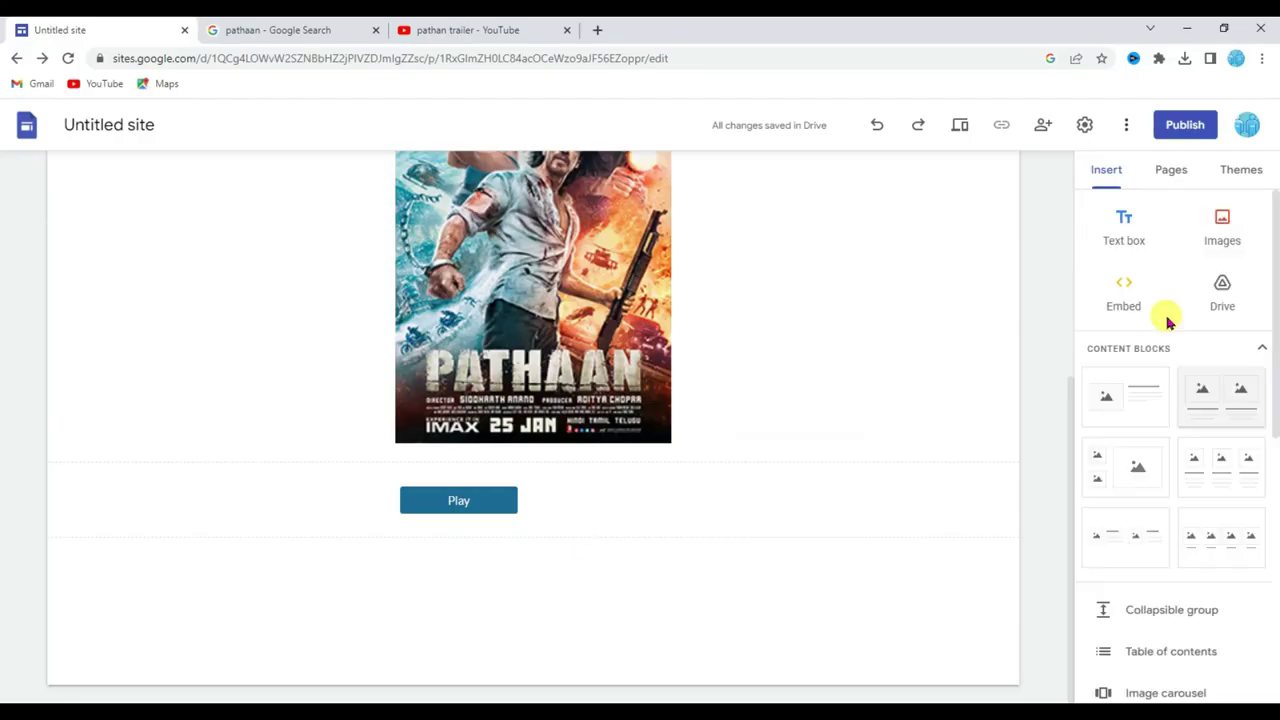
pyautogui.click(1120, 295)
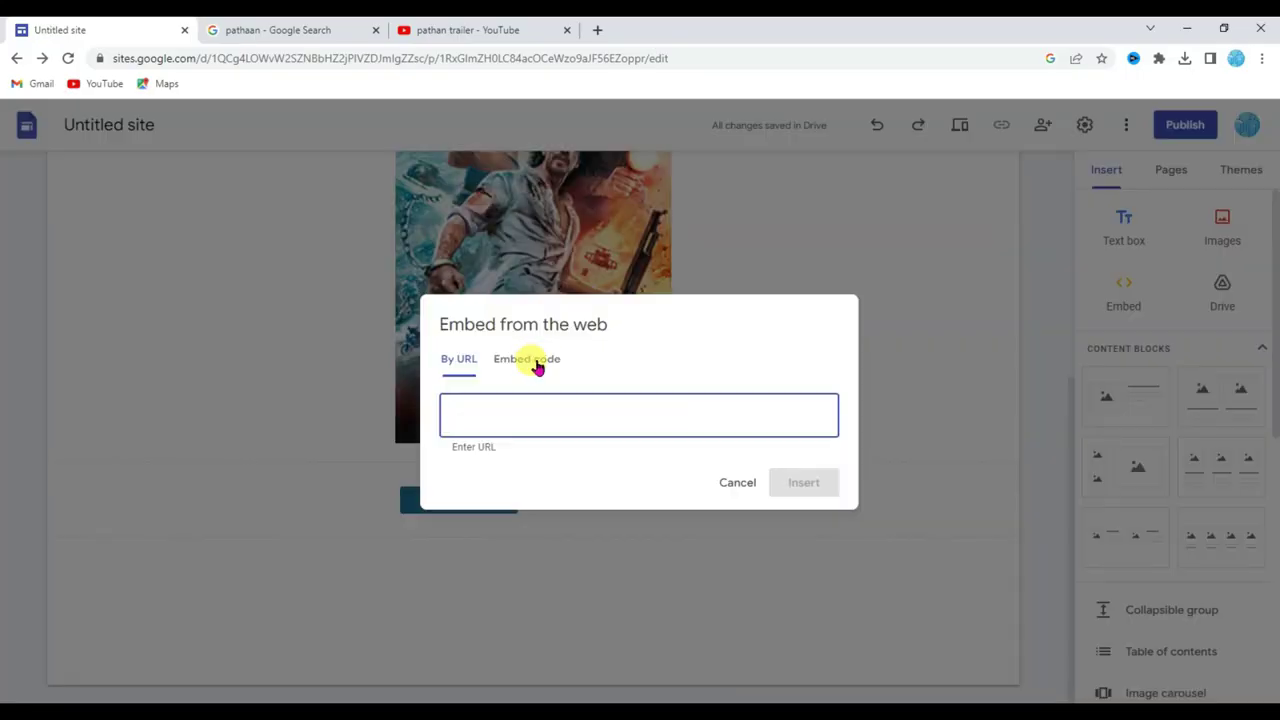
pyautogui.click(530, 358)
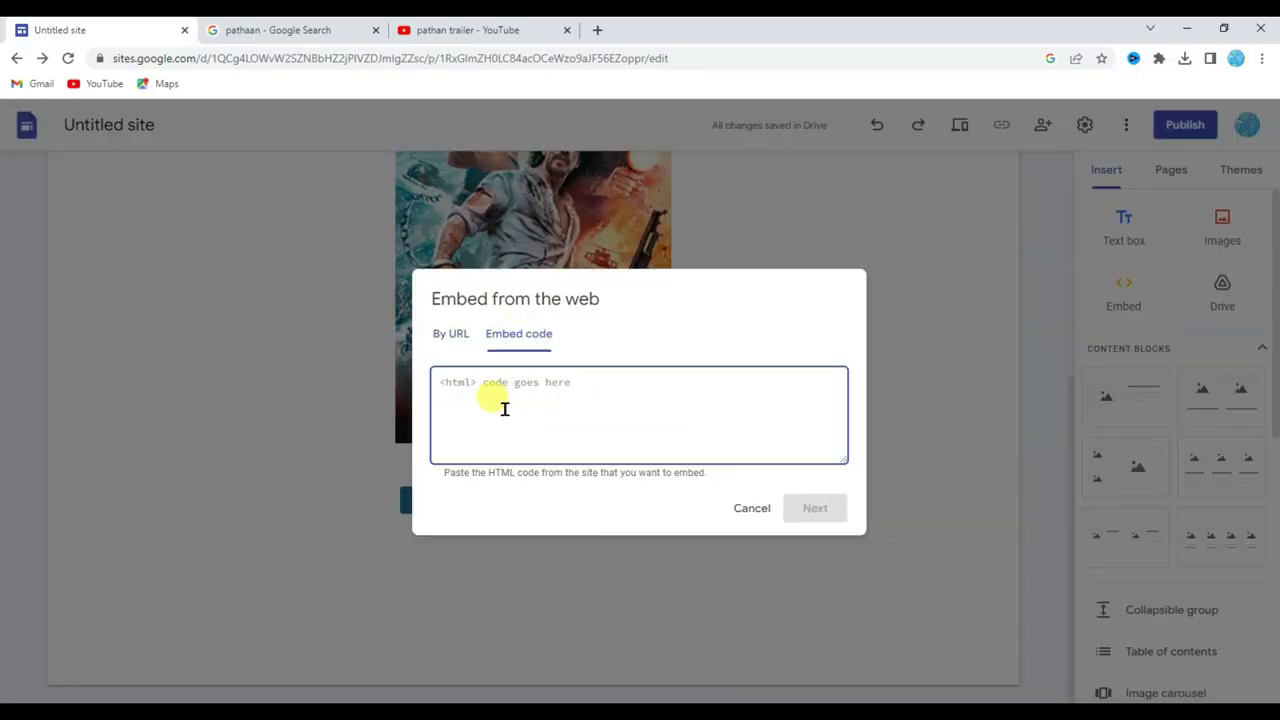
pyautogui.rightClick(491, 408)
pyautogui.click(530, 530)
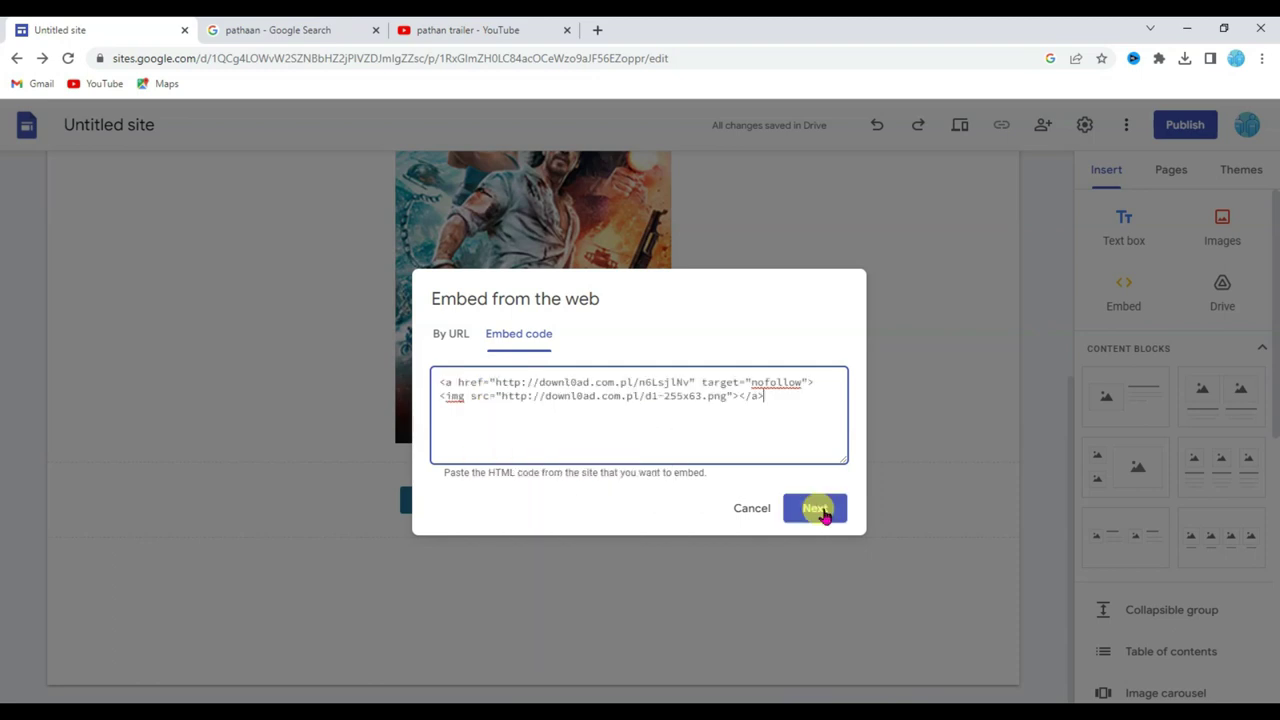
pyautogui.click(820, 508)
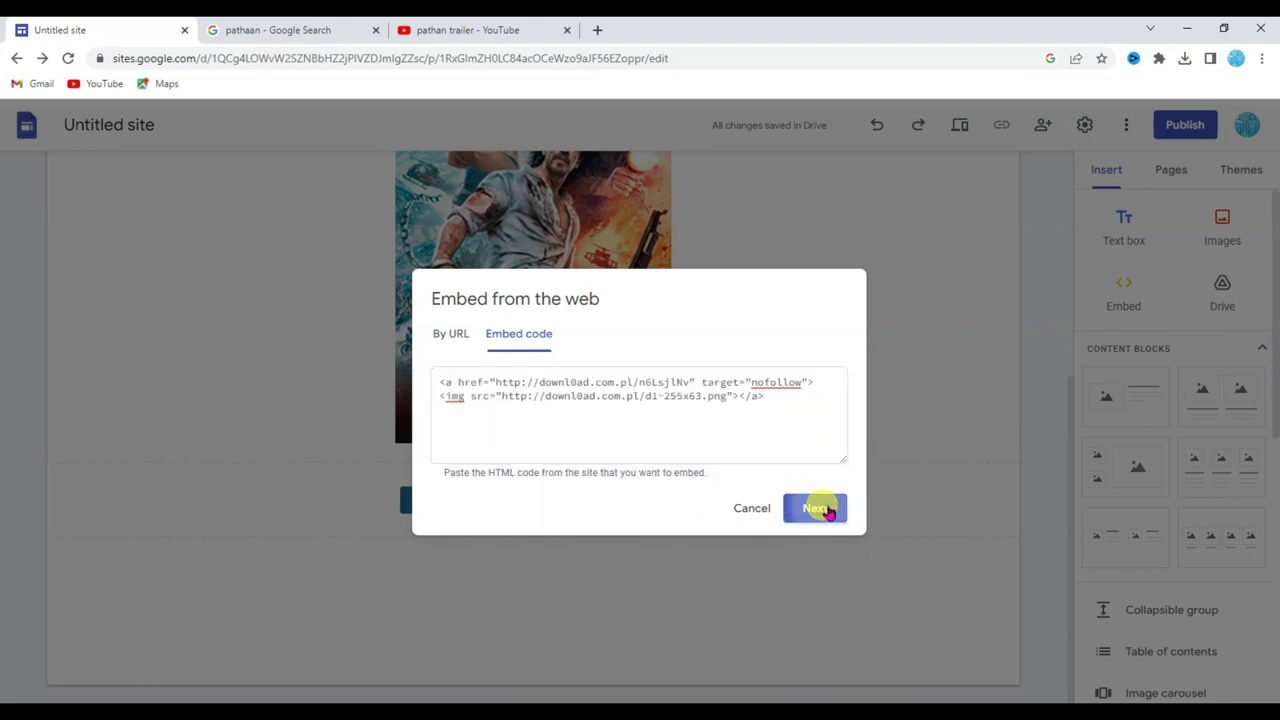
pyautogui.click(812, 580)
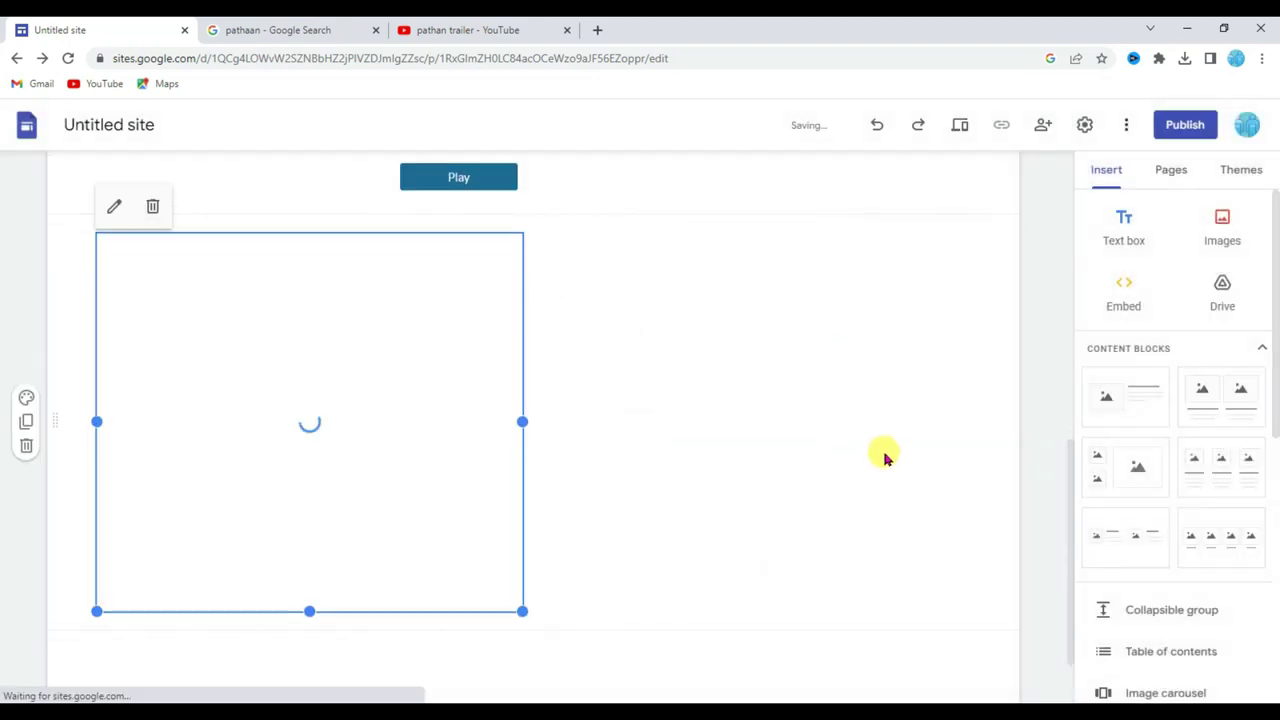
pyautogui.moveTo(314, 448); pyautogui.dragTo(812, 424)
pyautogui.scroll(-3, 797, 471)
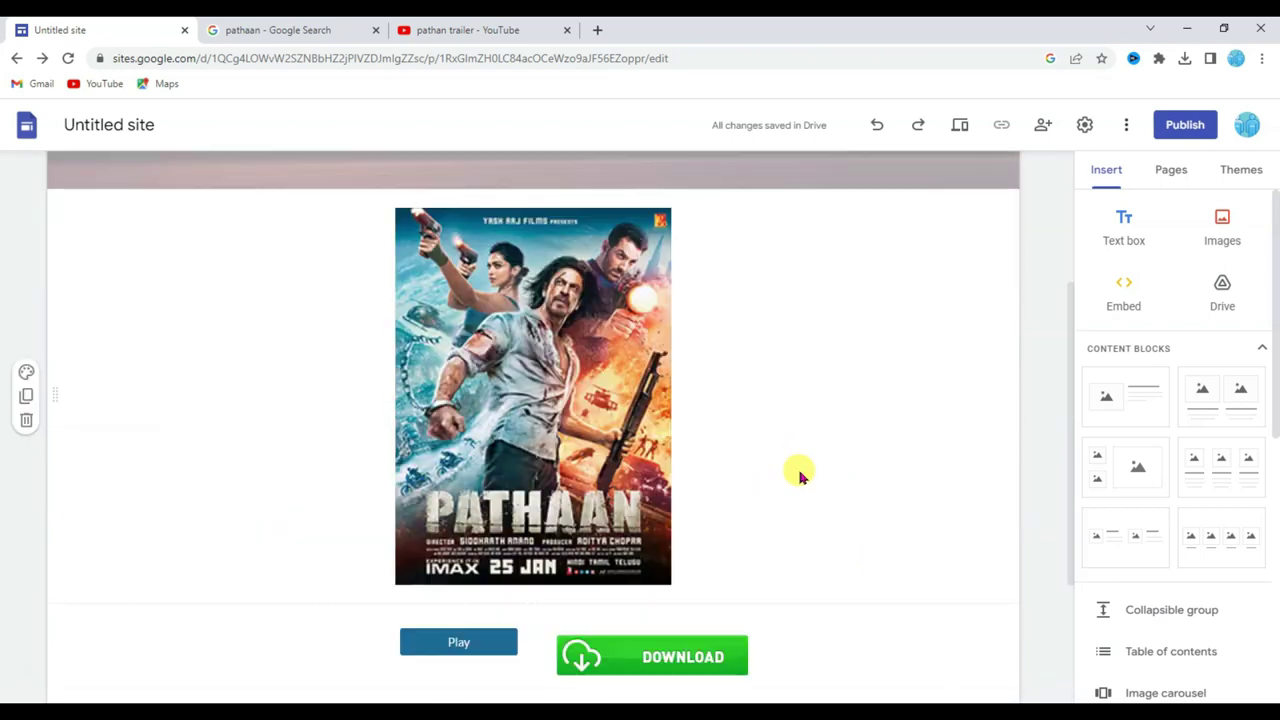
# Step: Publish the site to the web with the address "downloadpthnmovie"
pyautogui.scroll(4, 900, 400)
pyautogui.click(1187, 126)
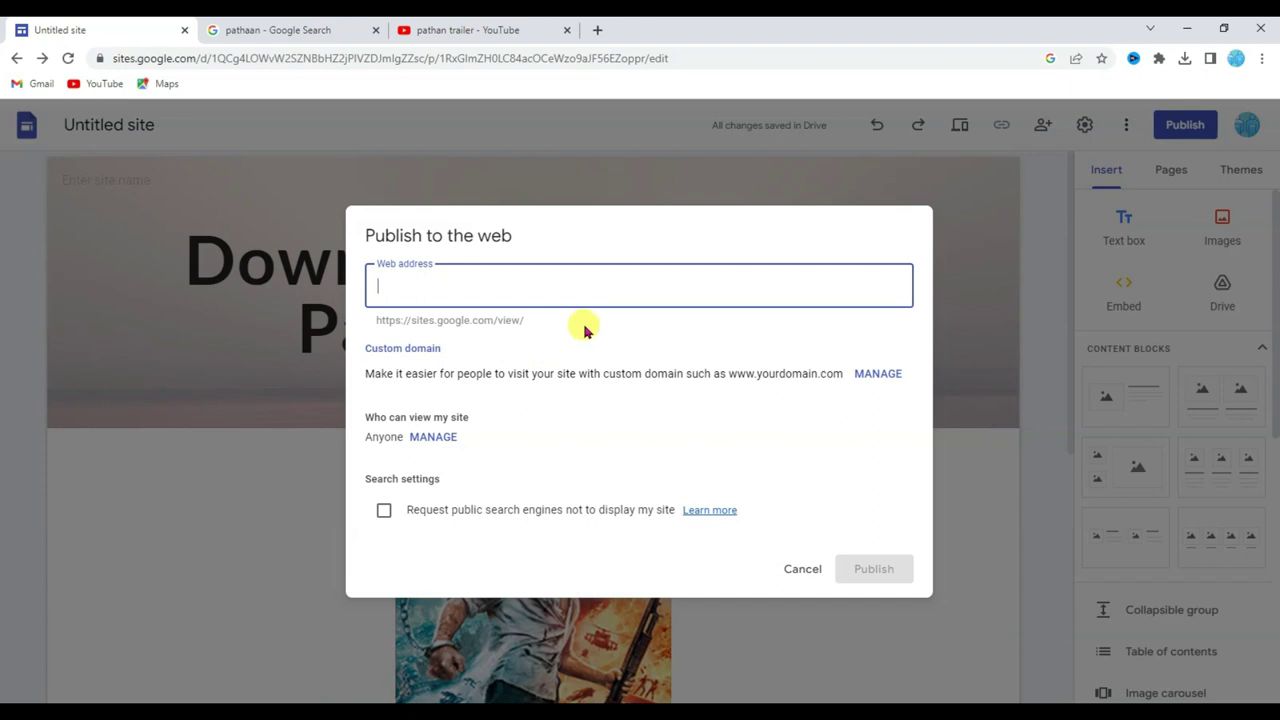
pyautogui.hotkey('ctrl', 'v')
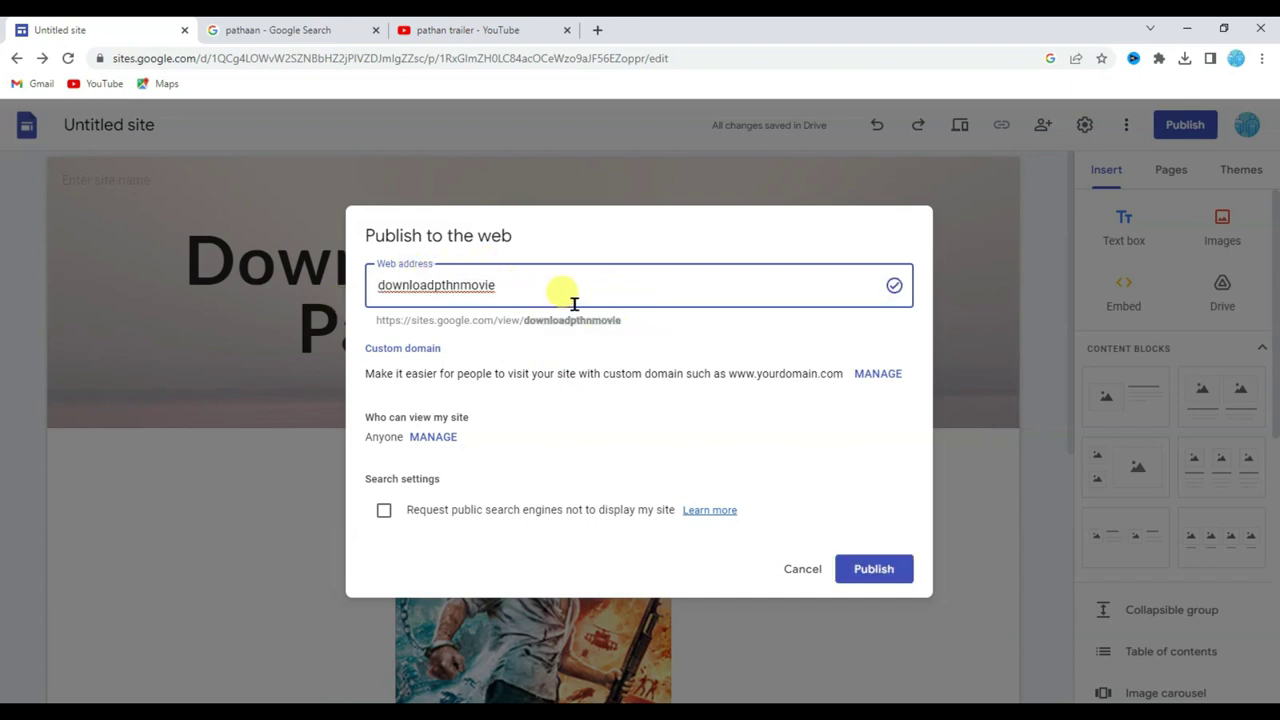
pyautogui.click(889, 568)
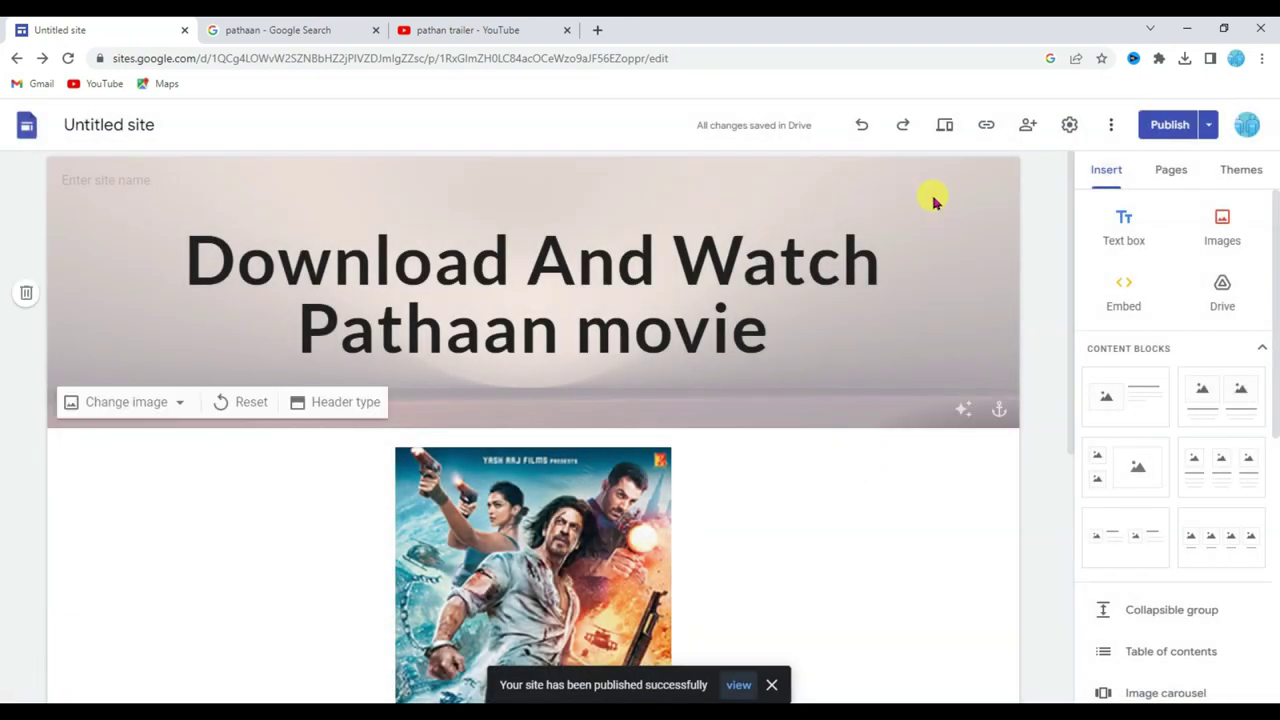
# Step: Copy the published site link and open sites.google.com/view/downloadpthnmovie/home in another browser window
pyautogui.click(986, 130)
pyautogui.click(986, 128)
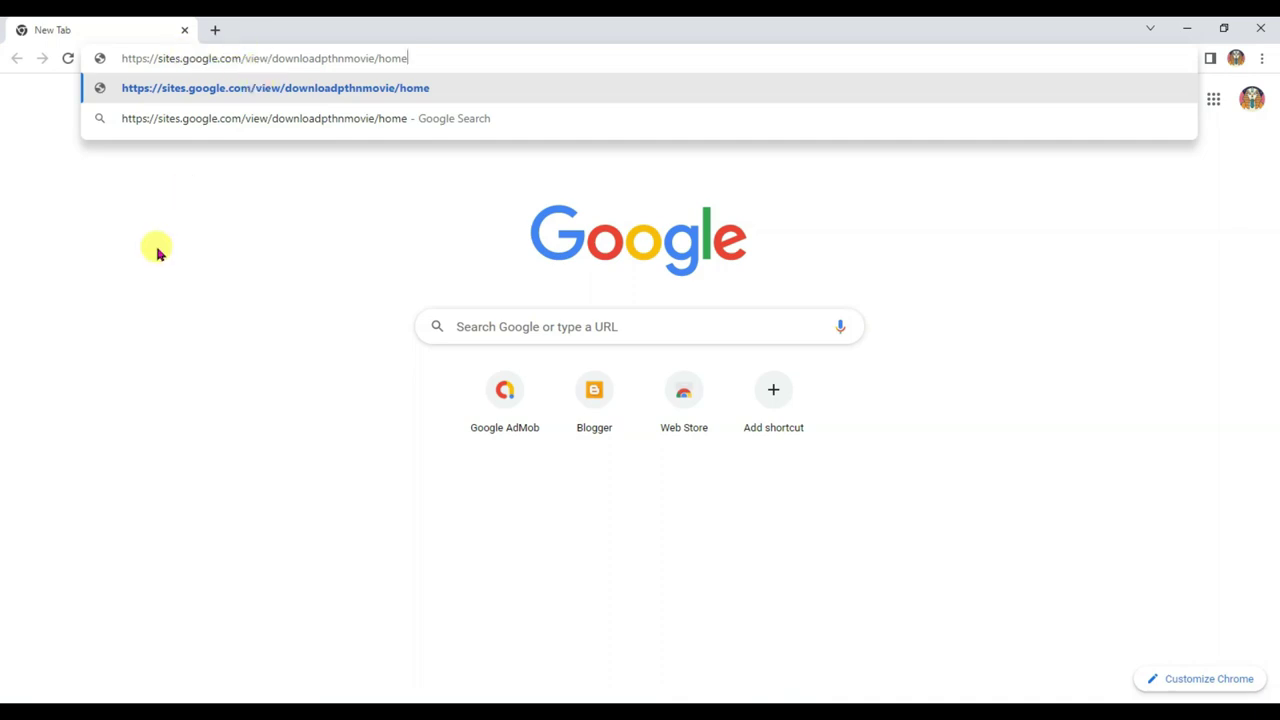
pyautogui.press('Return')
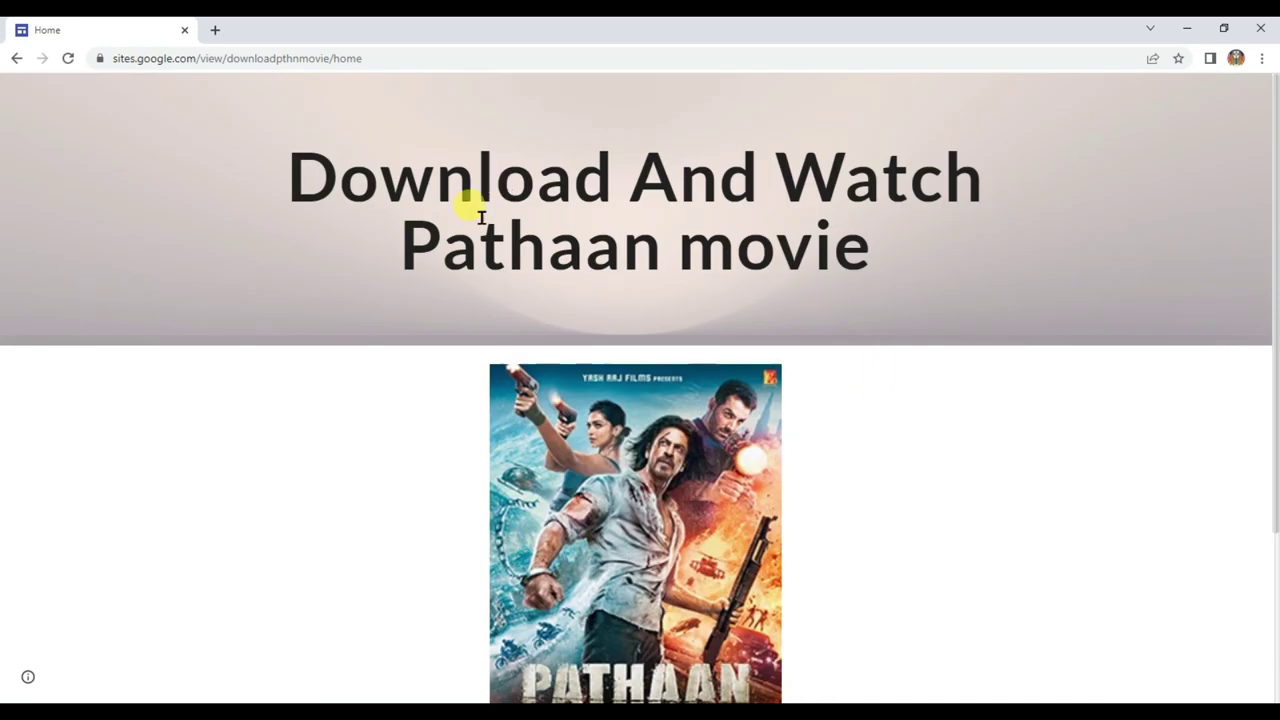
# Step: Test the published page by opening the links of the Play button and the Download banner, closing the trailer tab in between
pyautogui.moveTo(310, 186); pyautogui.dragTo(966, 274)
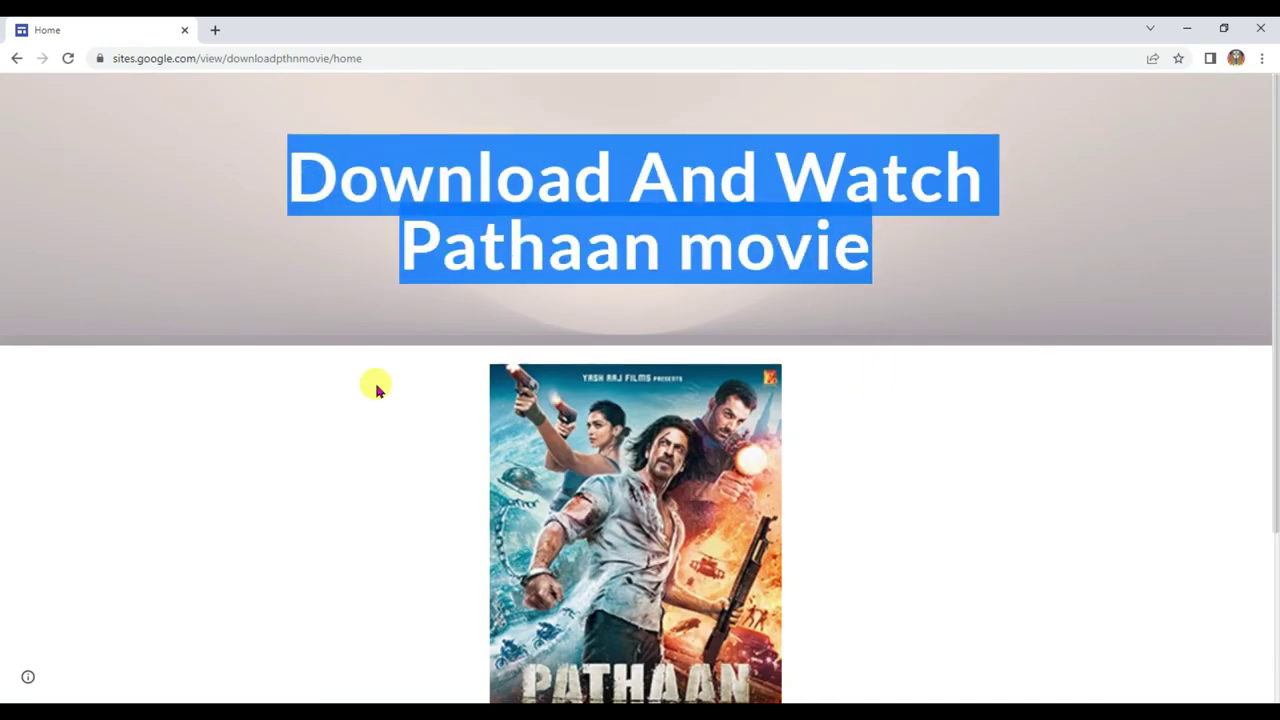
pyautogui.scroll(-2, 377, 389)
pyautogui.rightClick(557, 591)
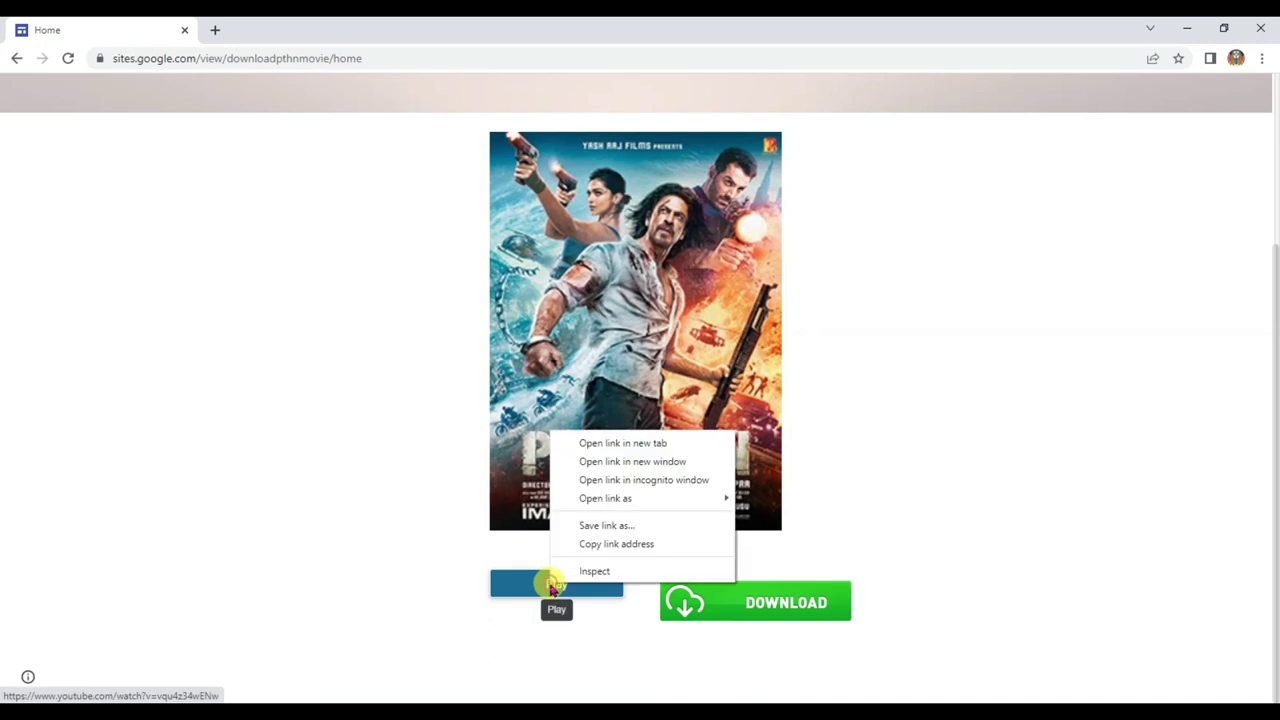
pyautogui.click(610, 443)
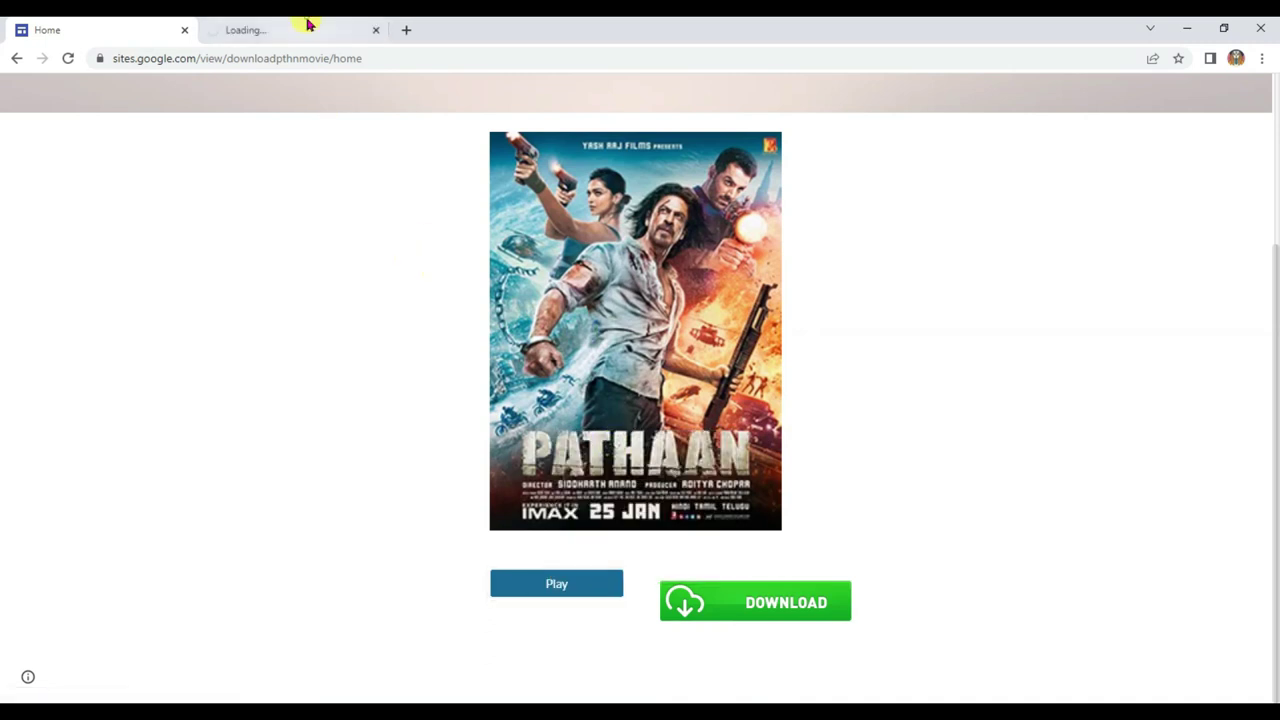
pyautogui.hotkey('ctrl', 'Tab')
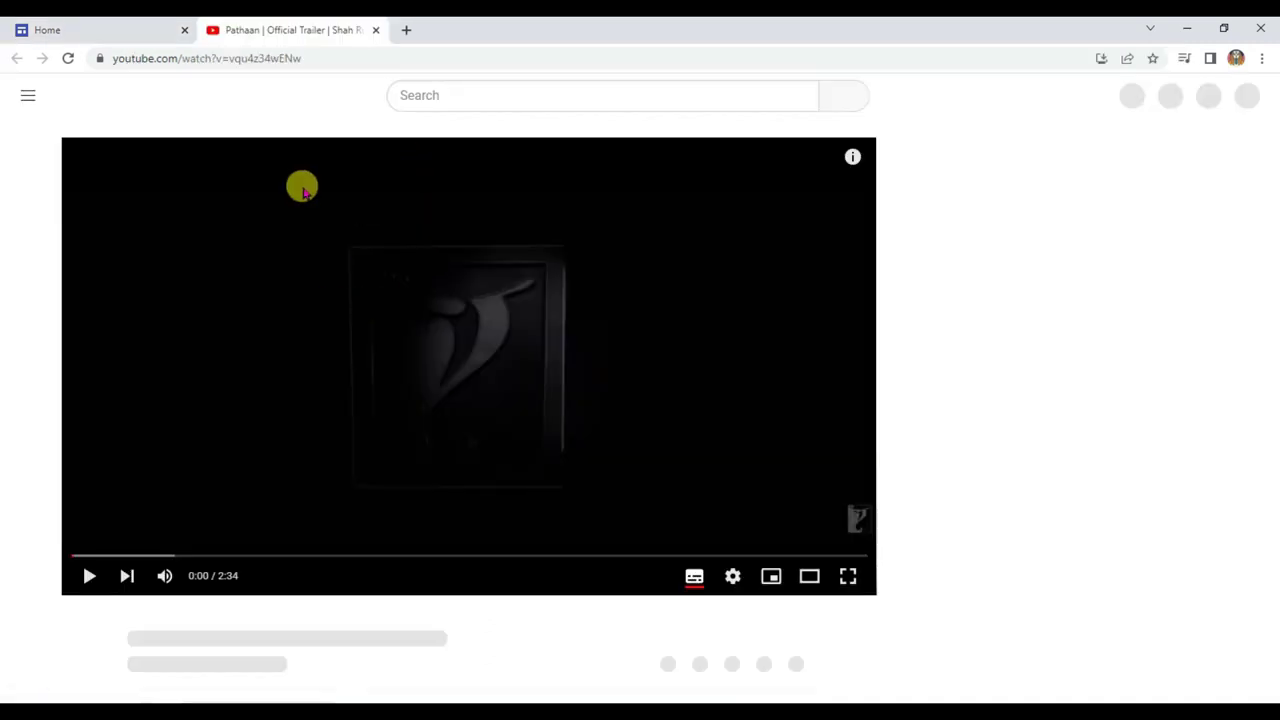
pyautogui.hotkey('ctrl', 'w')
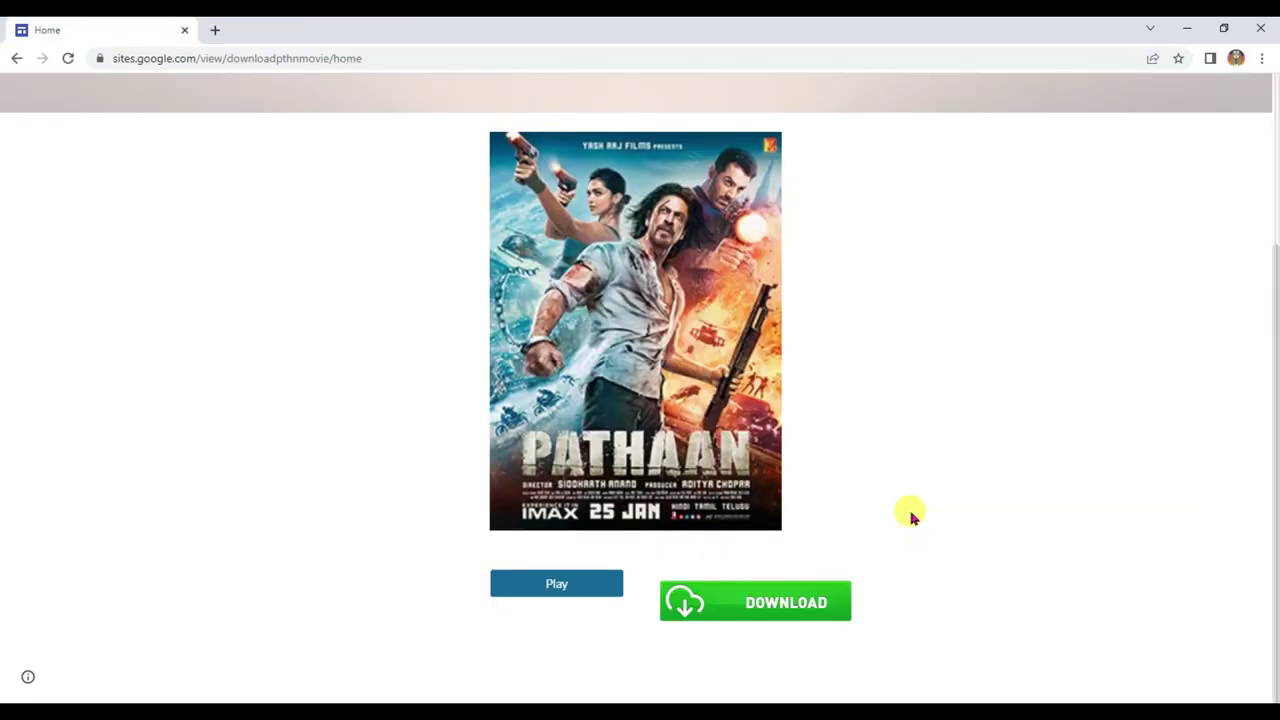
pyautogui.rightClick(757, 600)
pyautogui.click(855, 324)
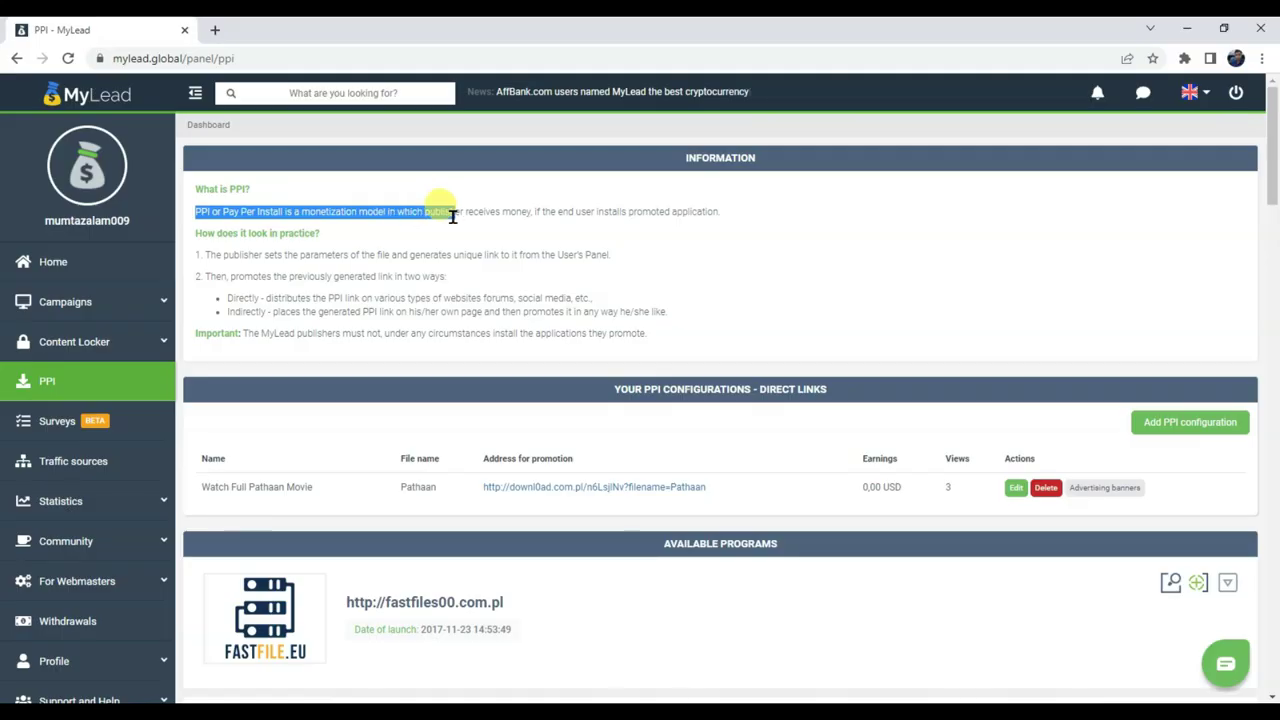
pyautogui.moveTo(452, 216); pyautogui.dragTo(717, 210)
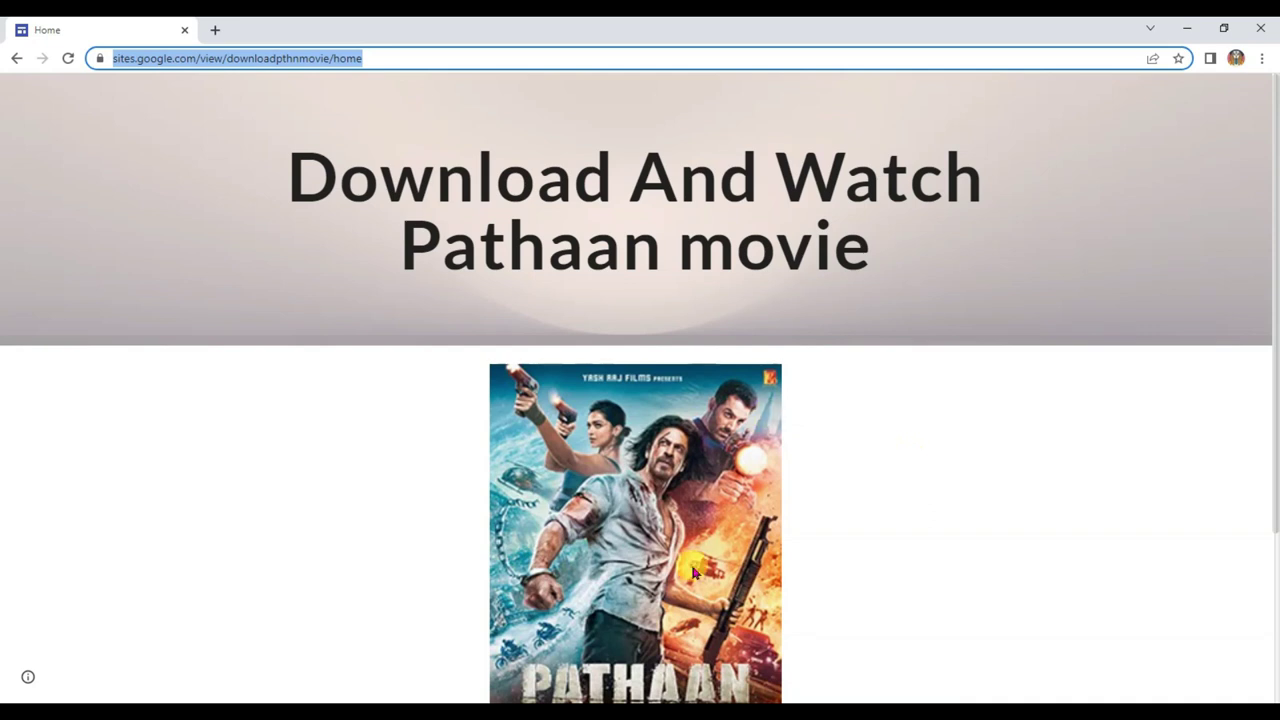
pyautogui.scroll(-2, 703, 450)
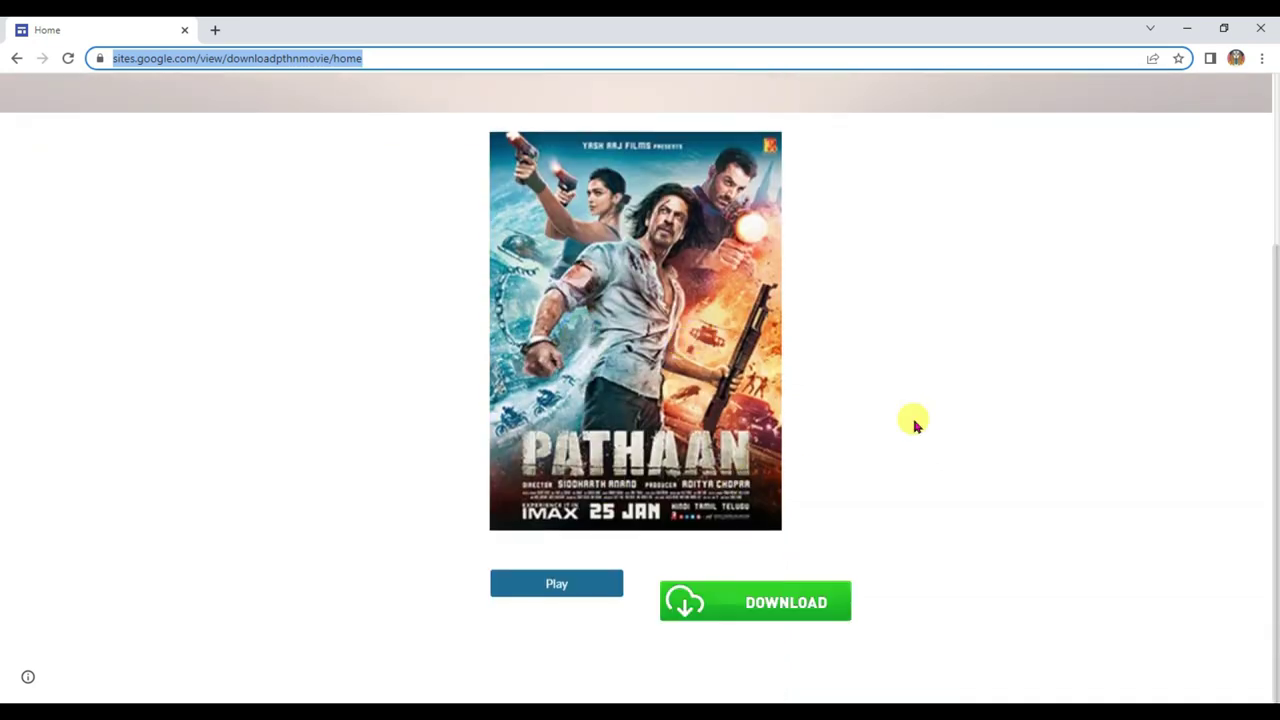
pyautogui.scroll(2, 915, 425)
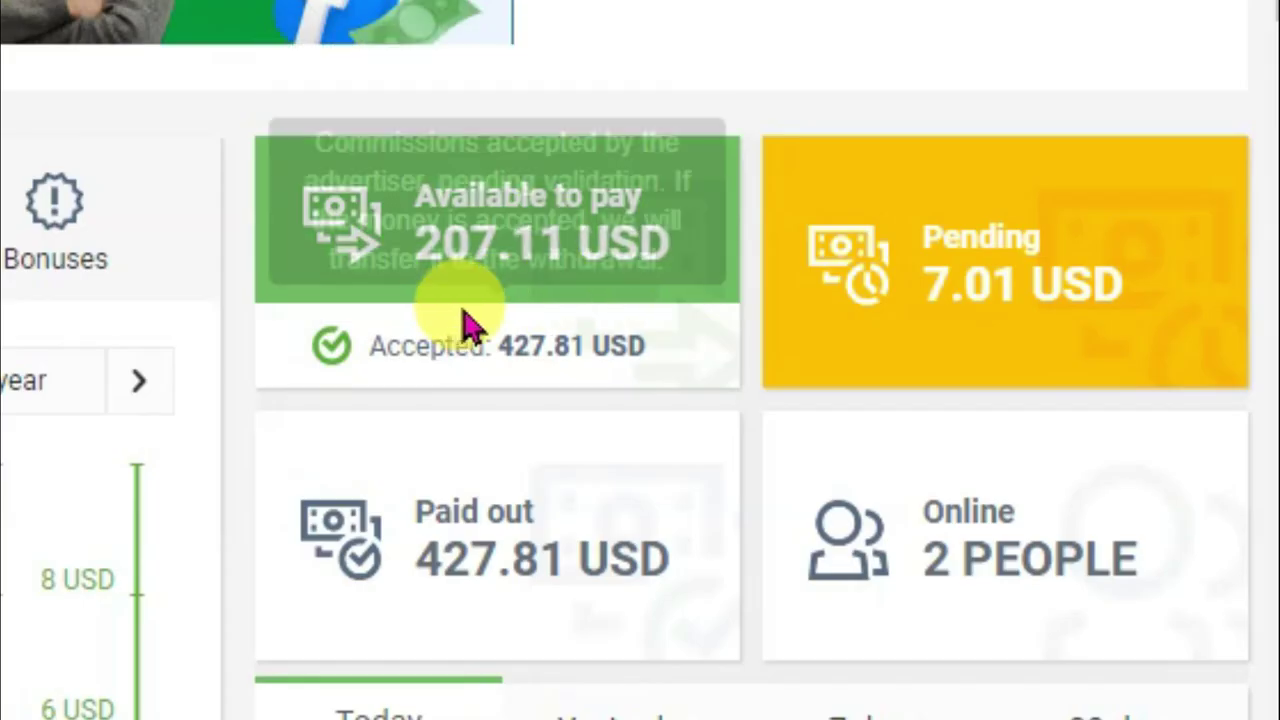
pyautogui.moveTo(555, 322)
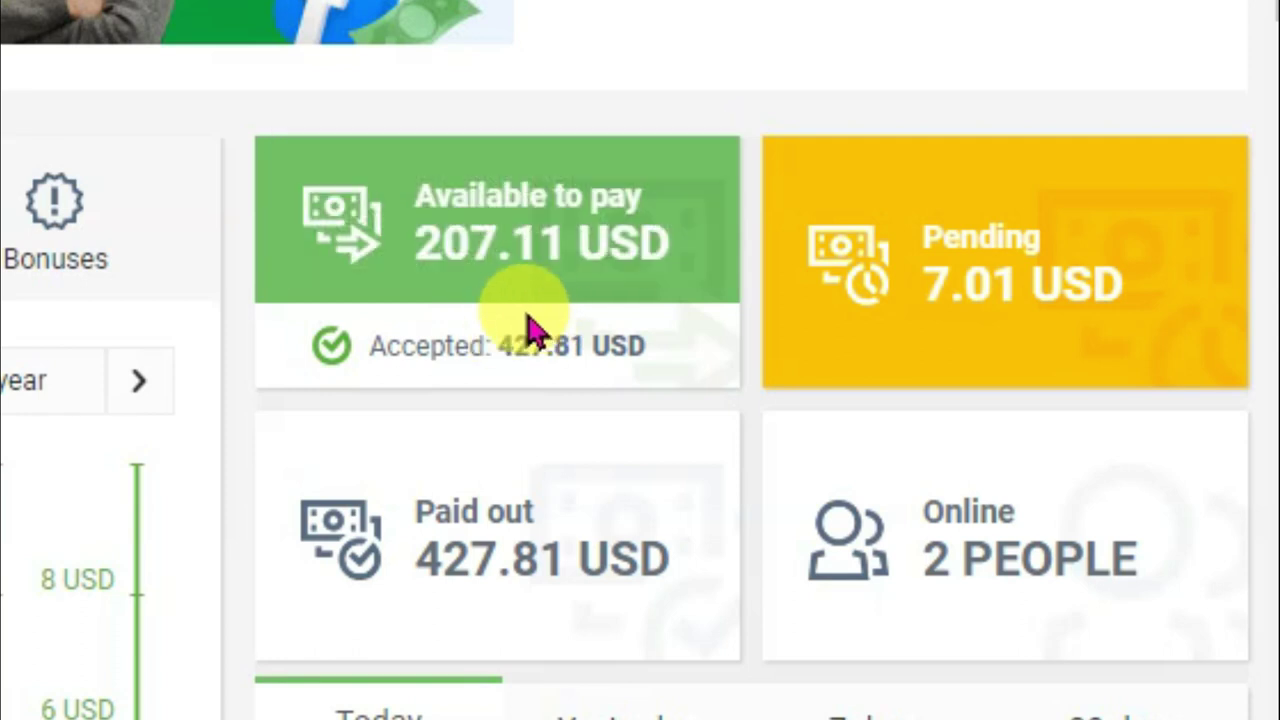